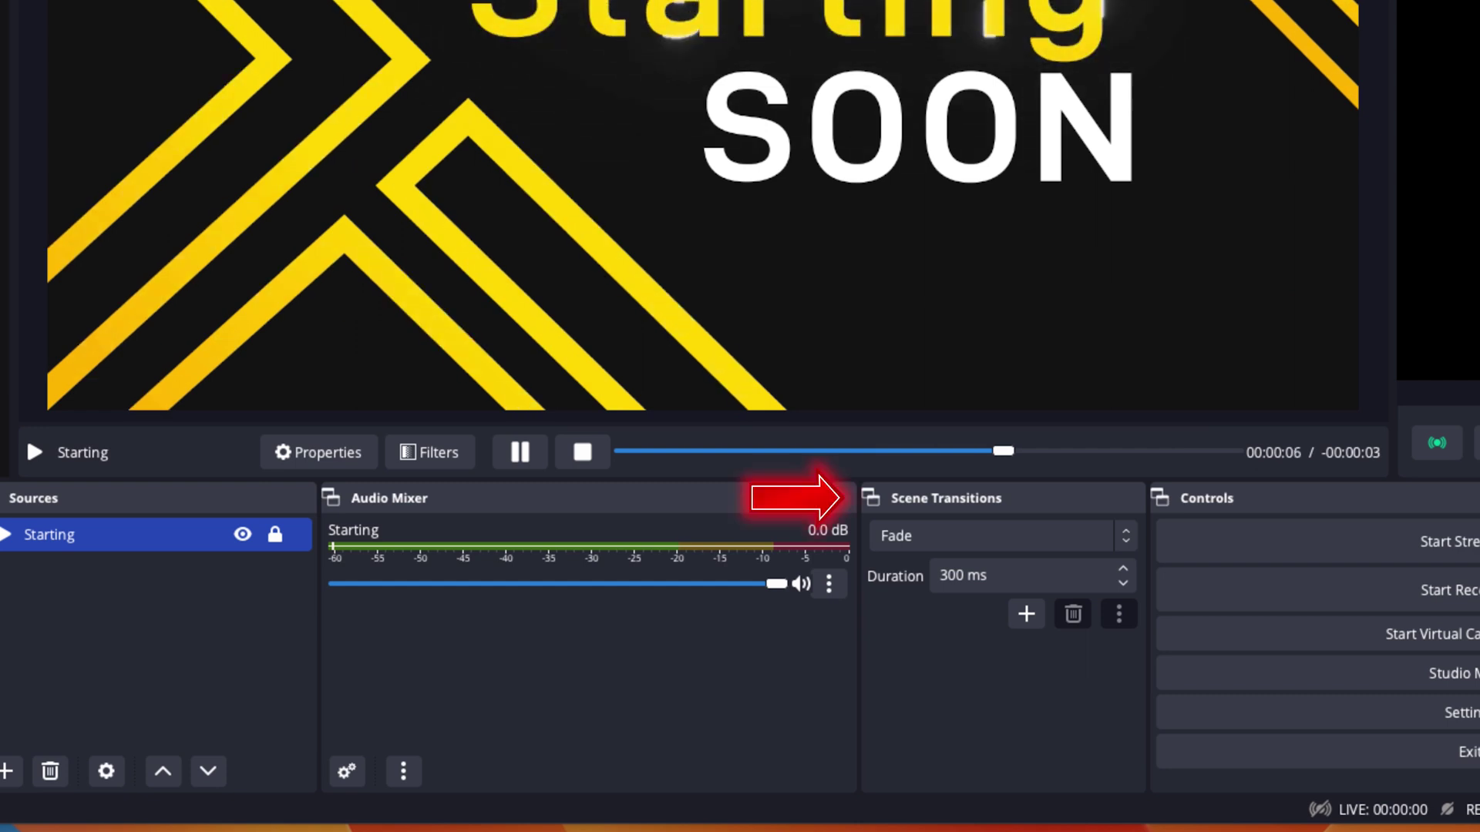
Try the Cut transition on the Countdown timer and Starting Soon scenes, then return to Fade
click(1129, 541)
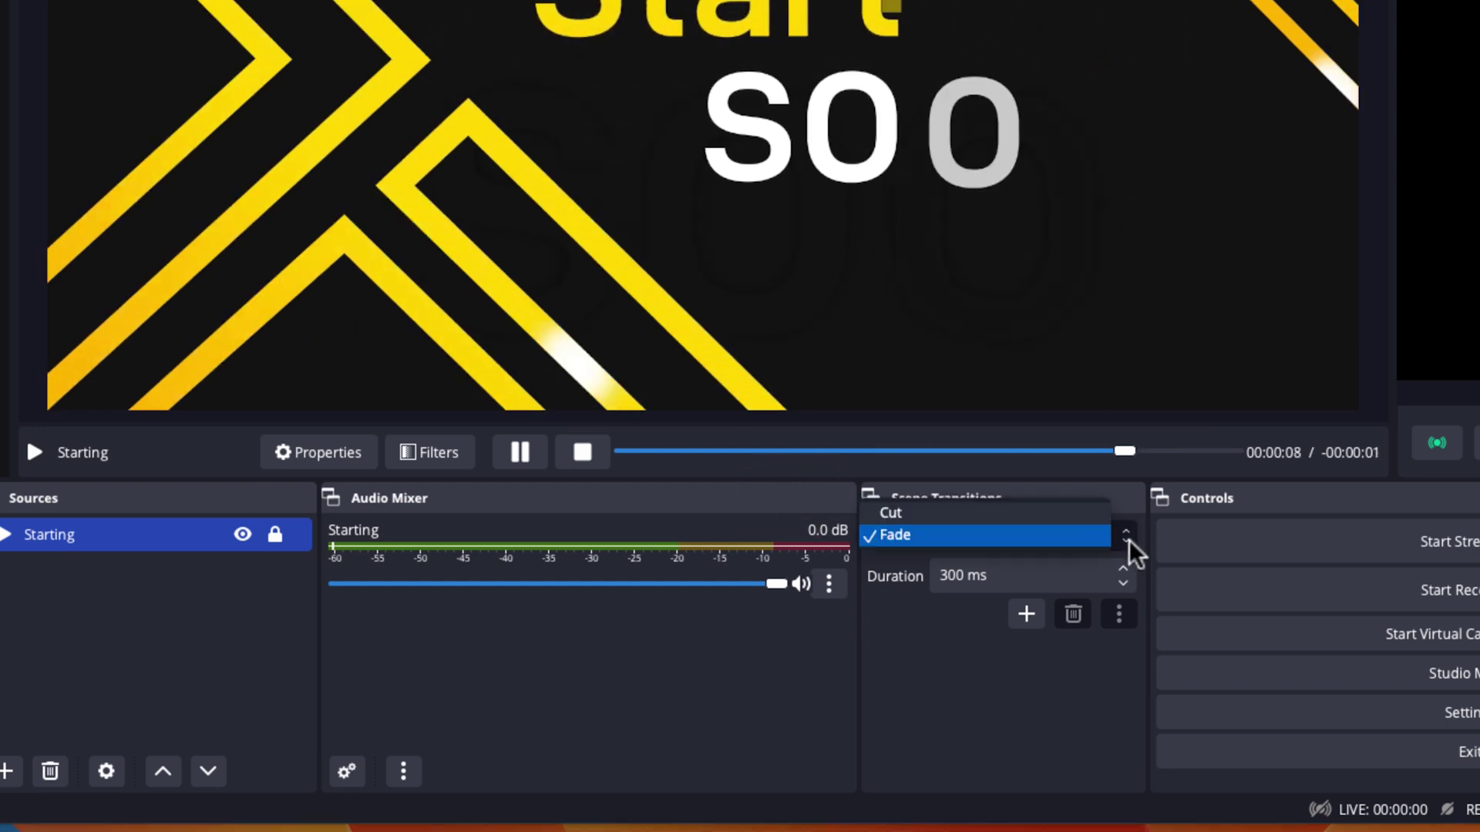
click(934, 516)
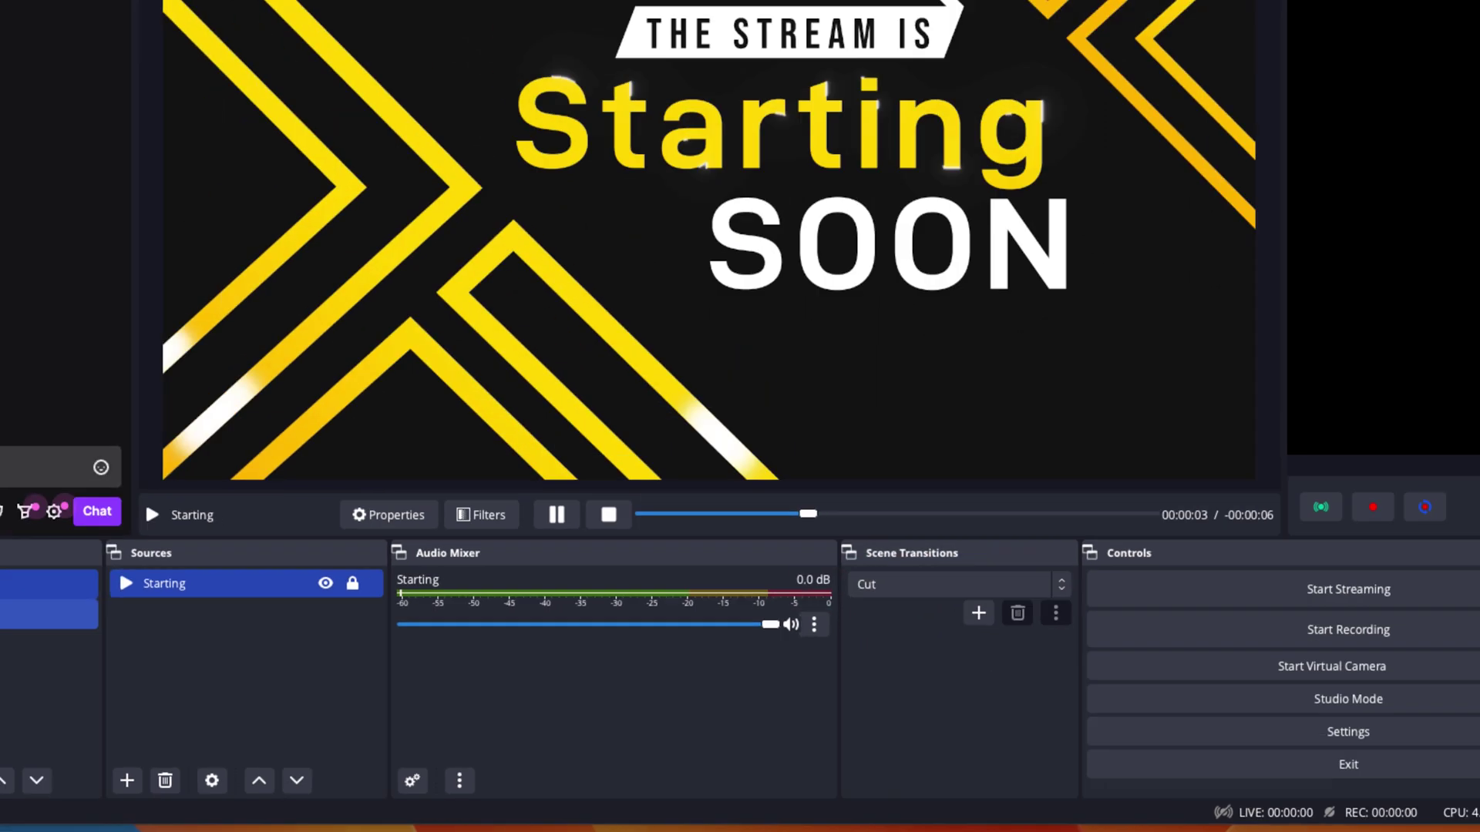
click(123, 656)
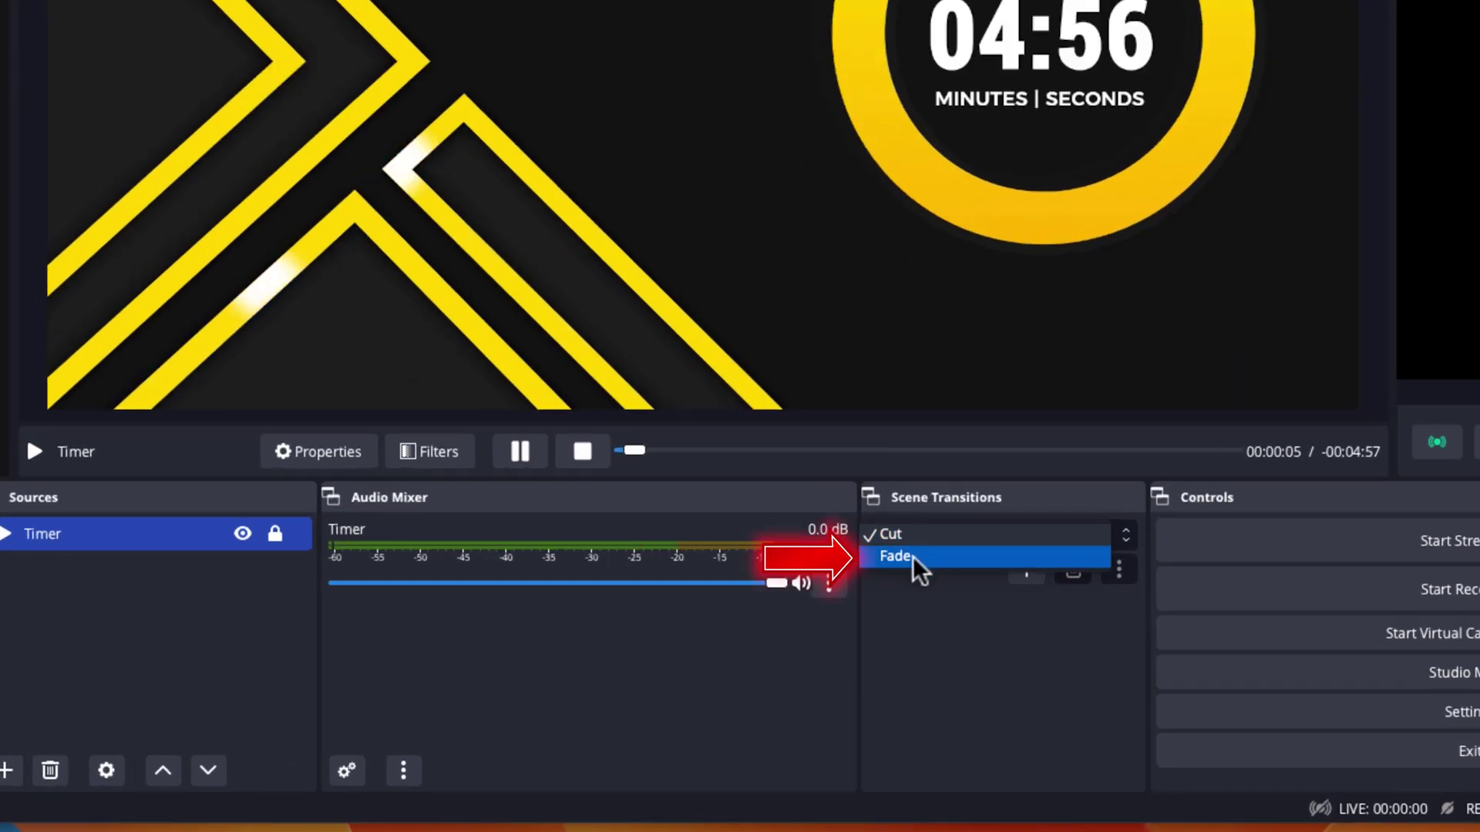
click(855, 647)
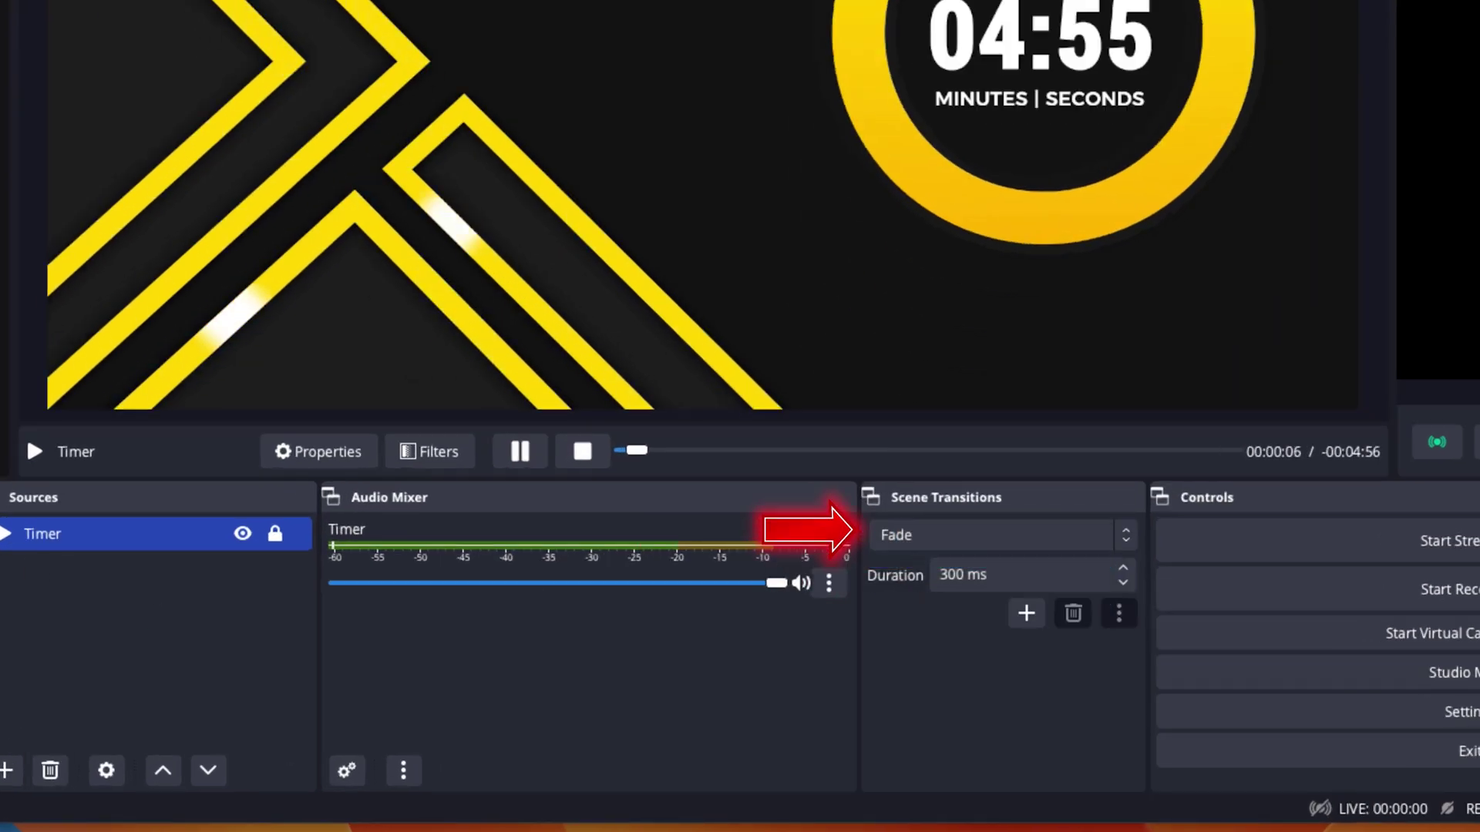
click(157, 636)
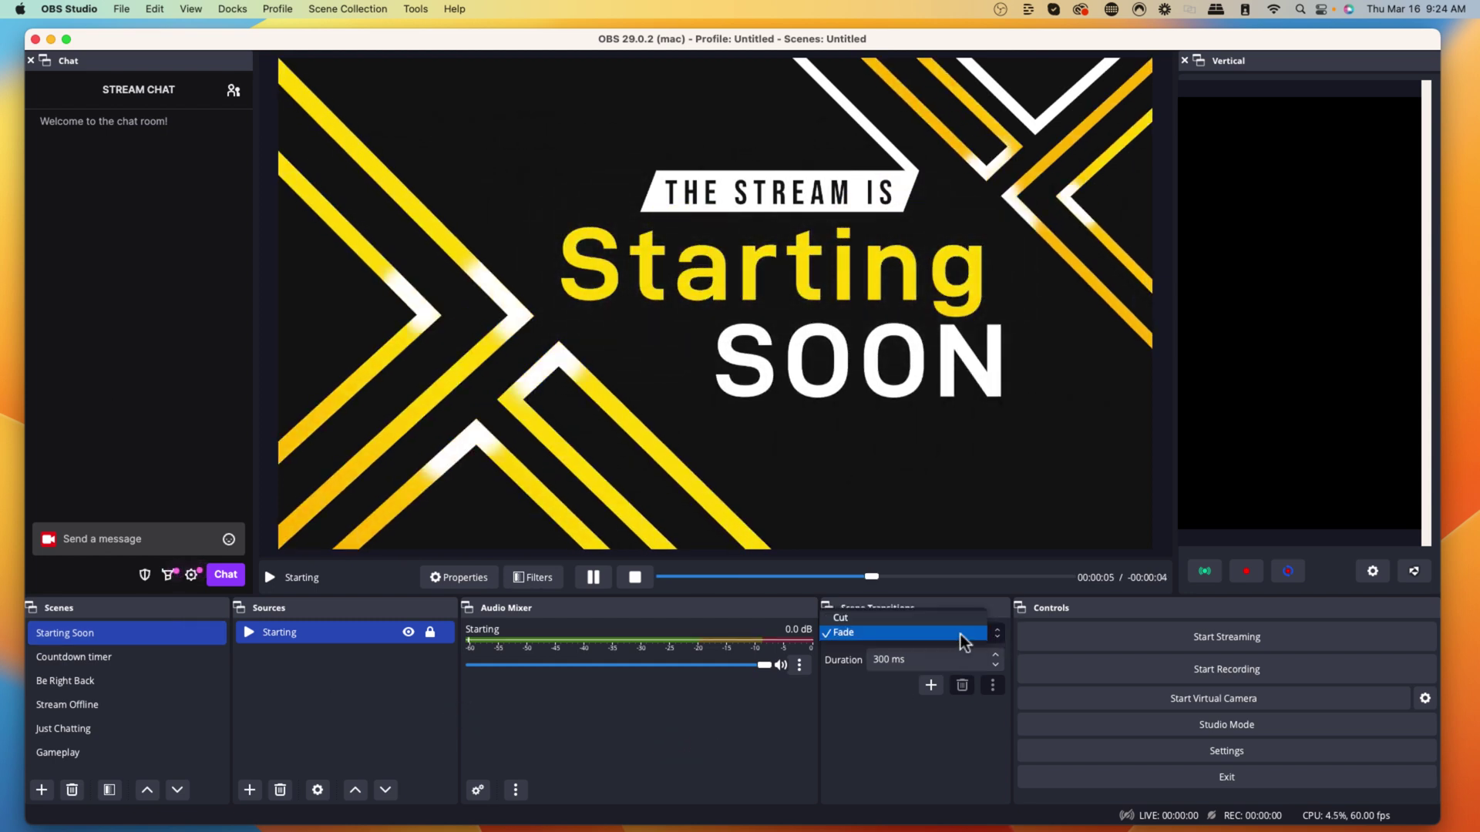
click(900, 633)
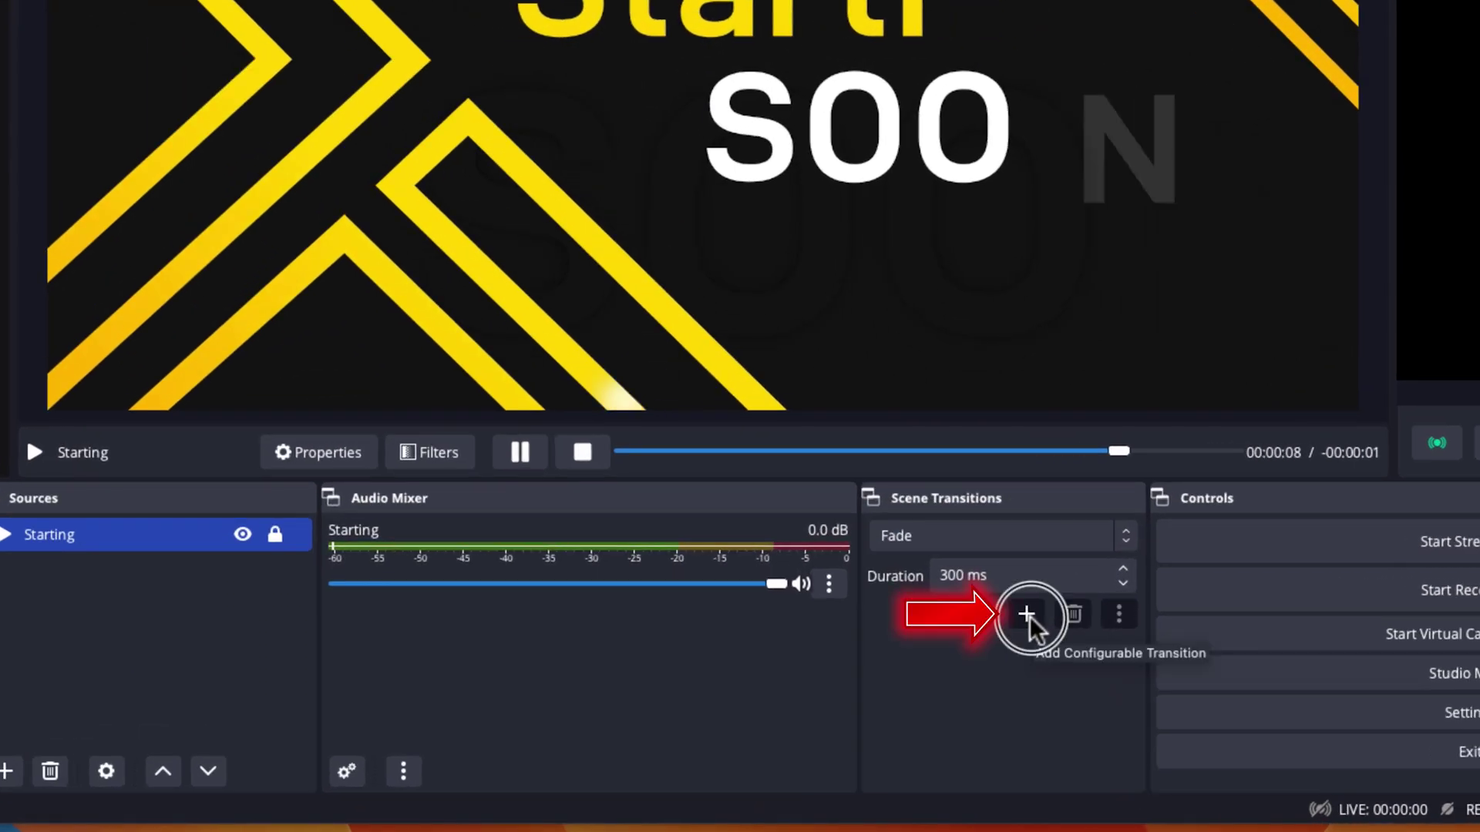
Add a new Stinger transition, keeping the default name 'Stinger'
click(931, 686)
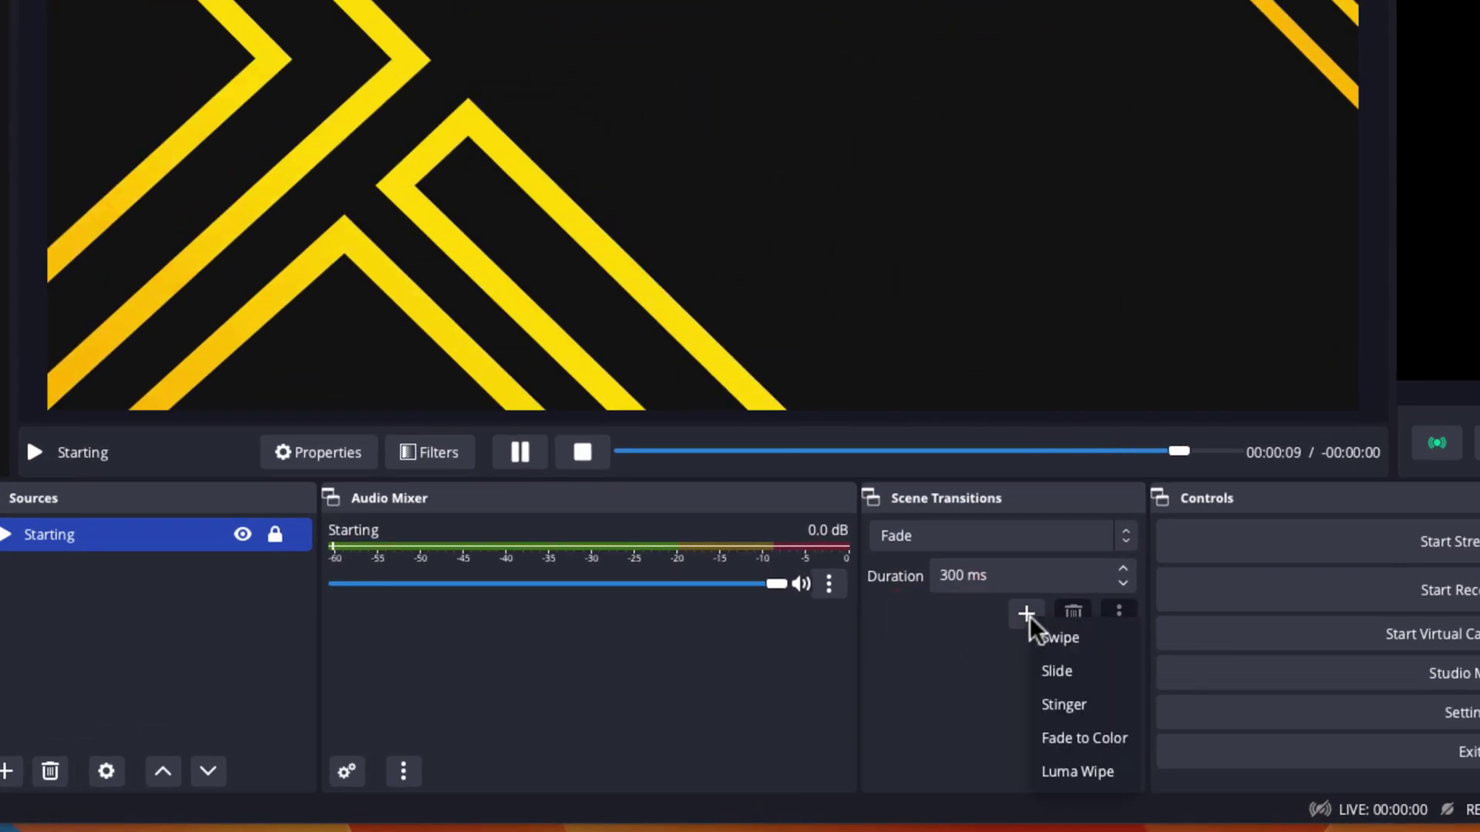
click(1090, 702)
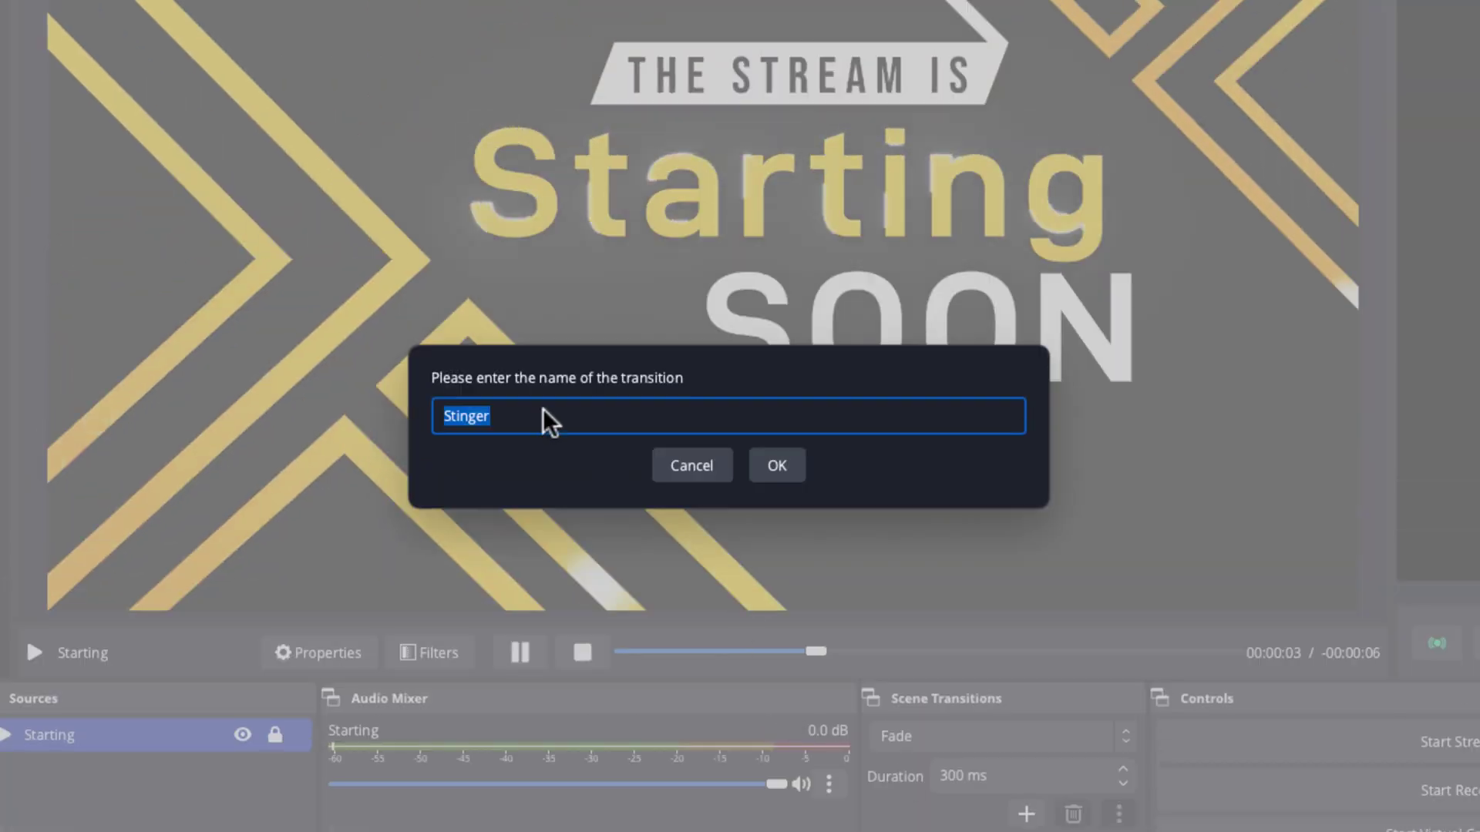
click(760, 464)
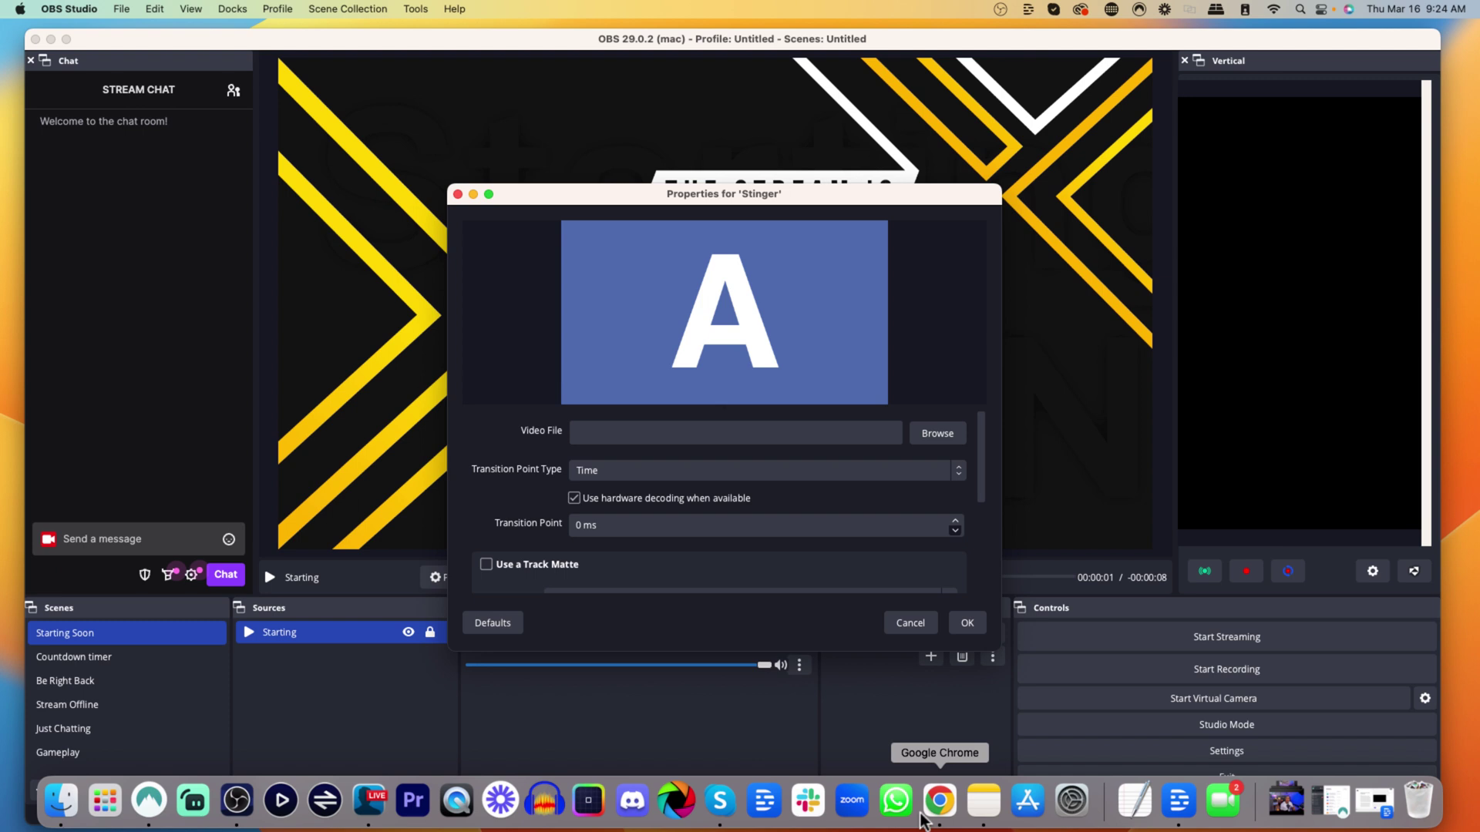
In Chrome, browse the Stream Designz collections and Stinger Transitions to the Lux product page
click(933, 814)
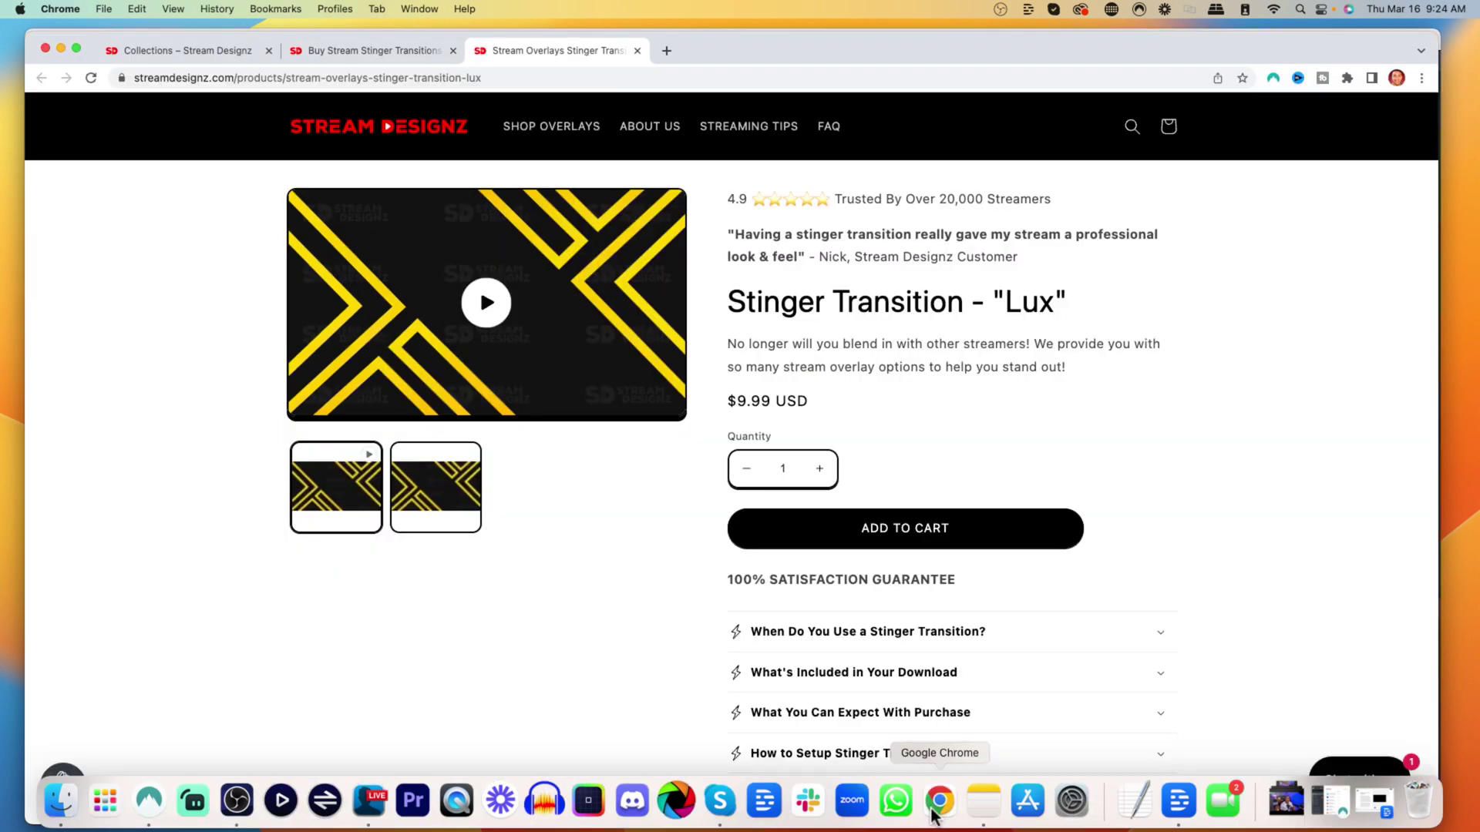
click(212, 50)
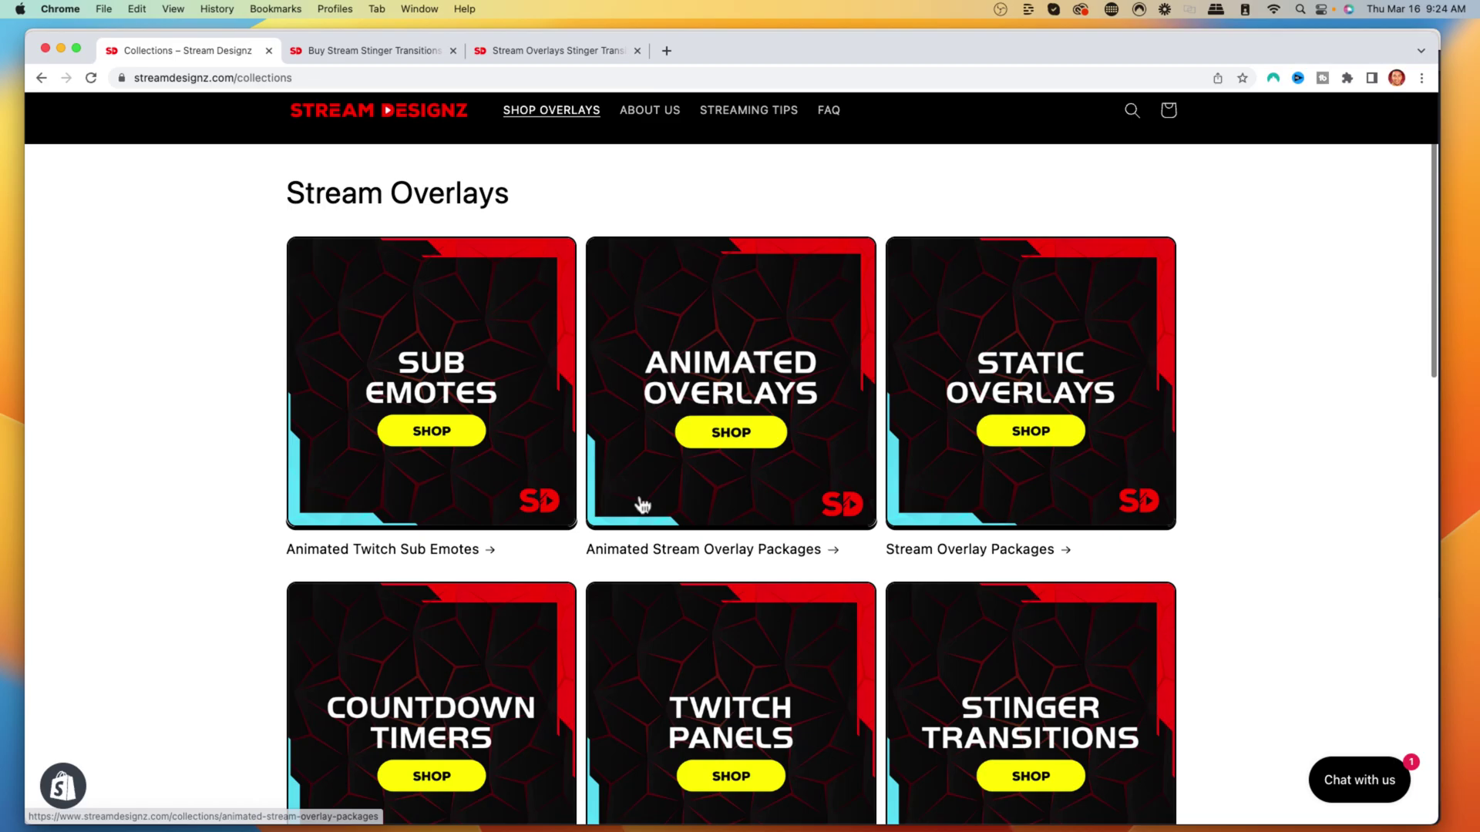
scroll(638, 502, down, 5)
scroll(644, 505, up, 5)
click(374, 52)
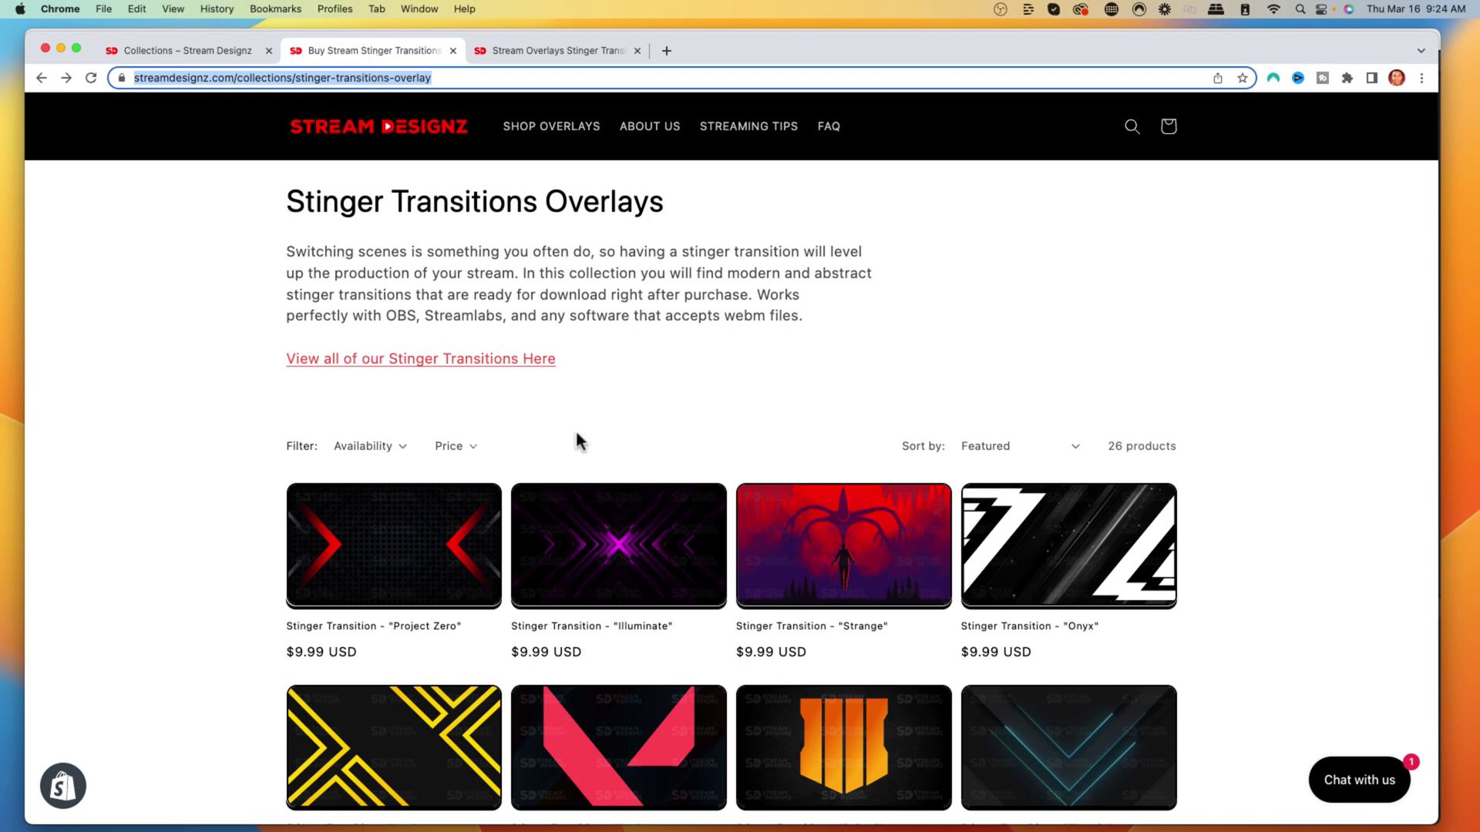
scroll(597, 451, down, 2)
scroll(601, 463, down, 2)
scroll(602, 463, down, 2)
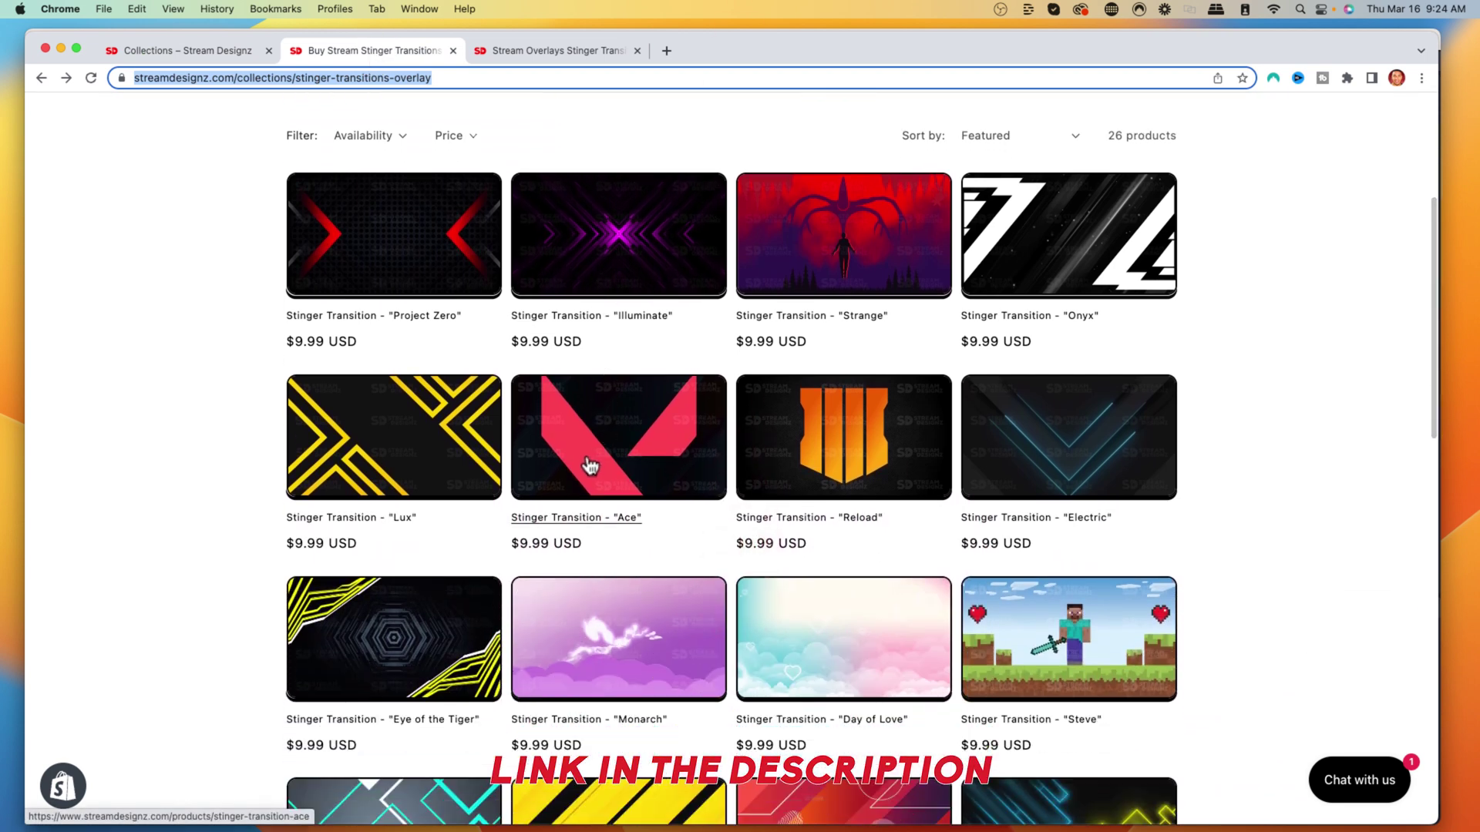
click(521, 58)
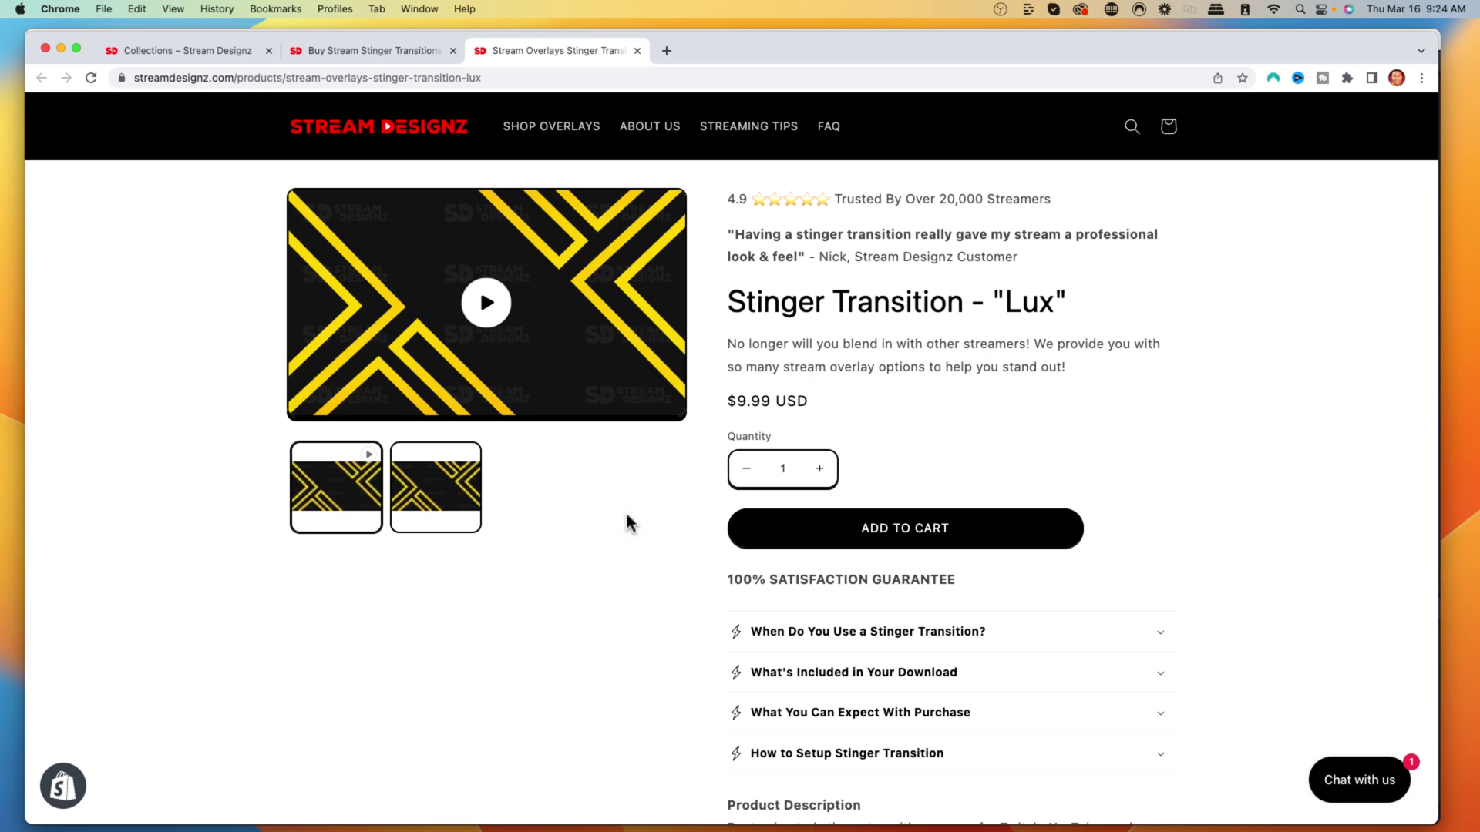
mouse_move(587, 824)
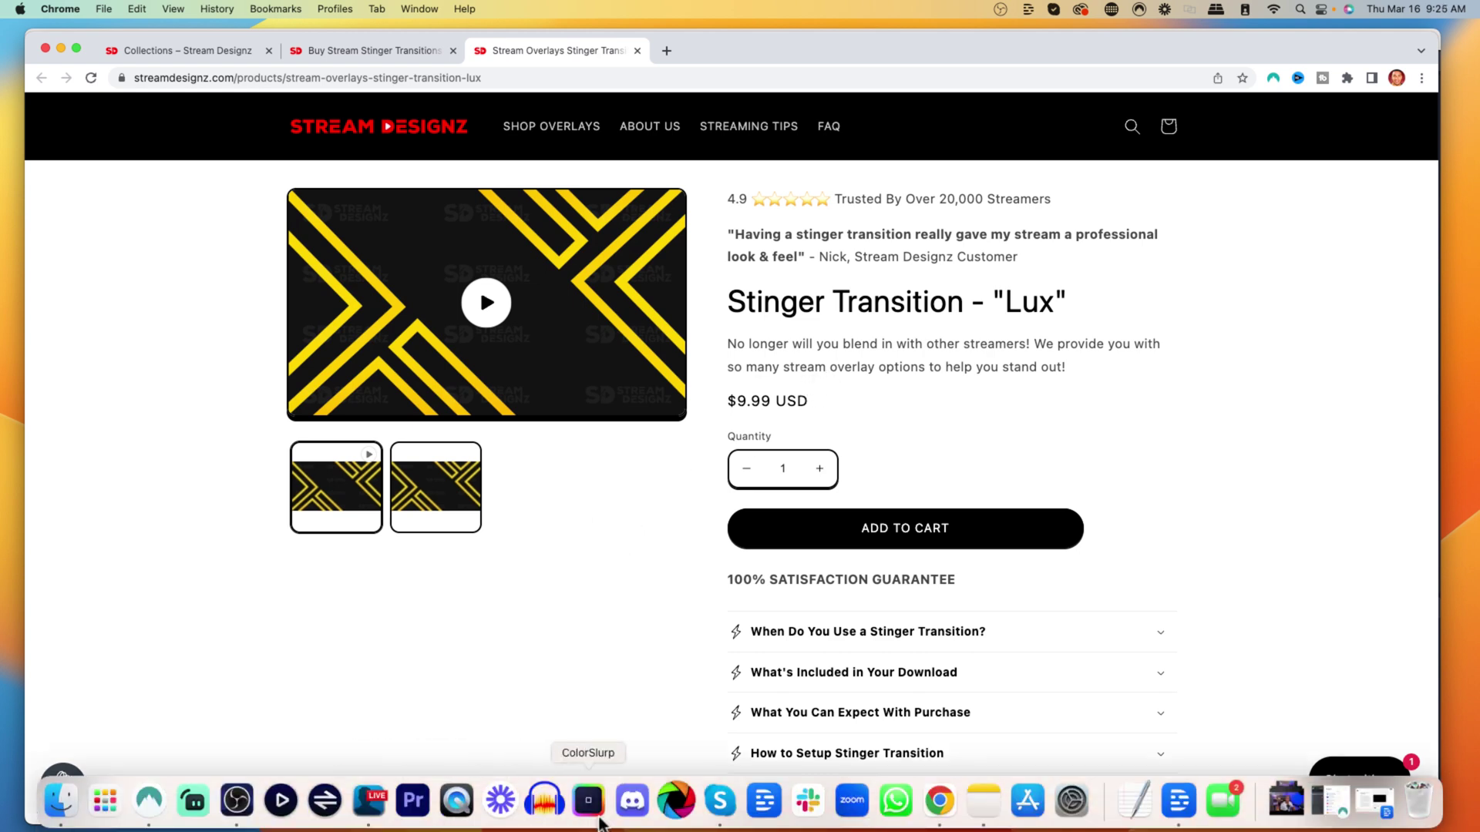
Choose 'Stinger Transition - Lux.webm' from the Desktop Lux folder as the Stinger video file
click(241, 801)
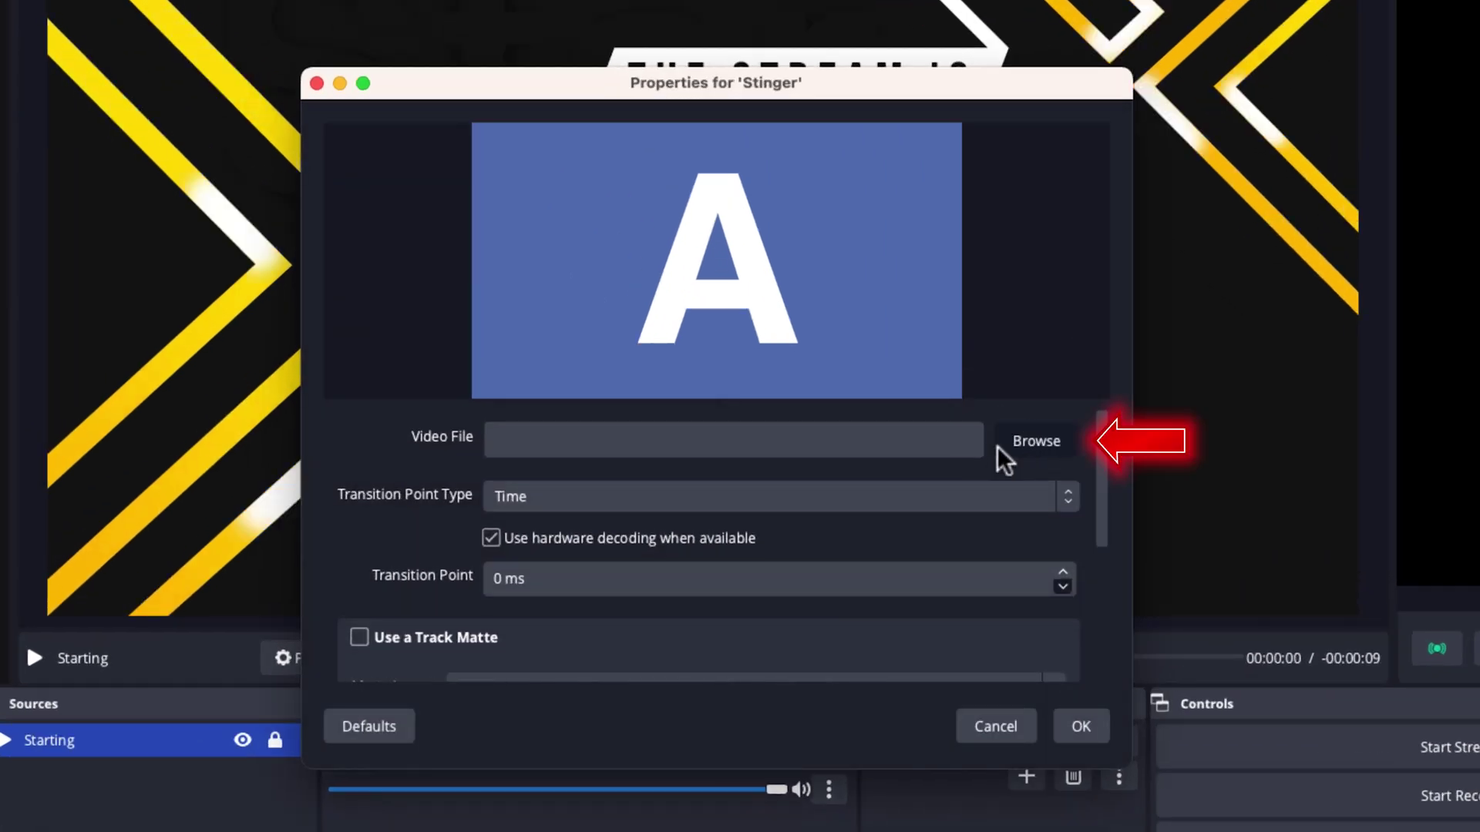
click(1002, 445)
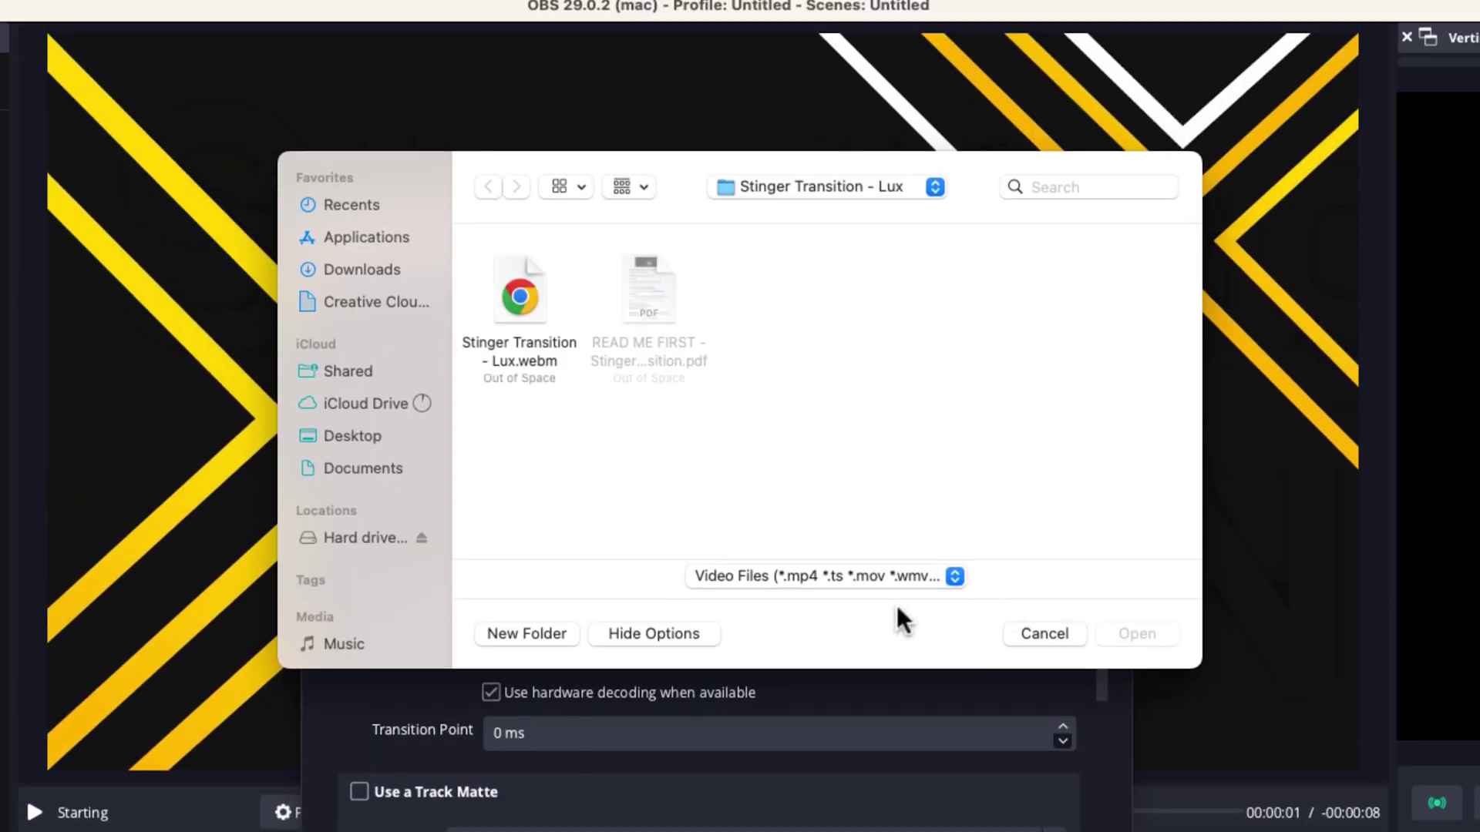
click(347, 435)
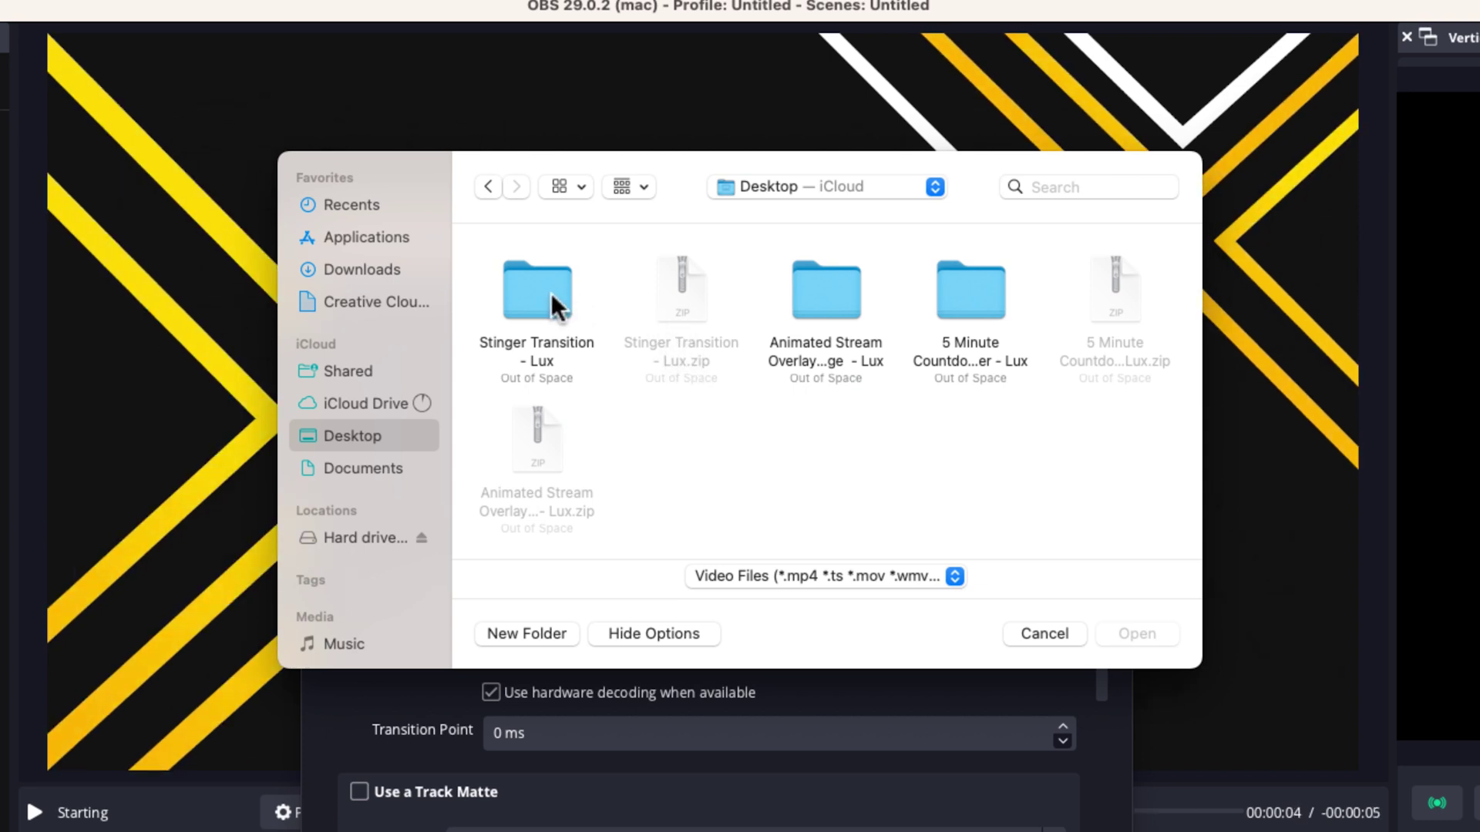
double_click(552, 293)
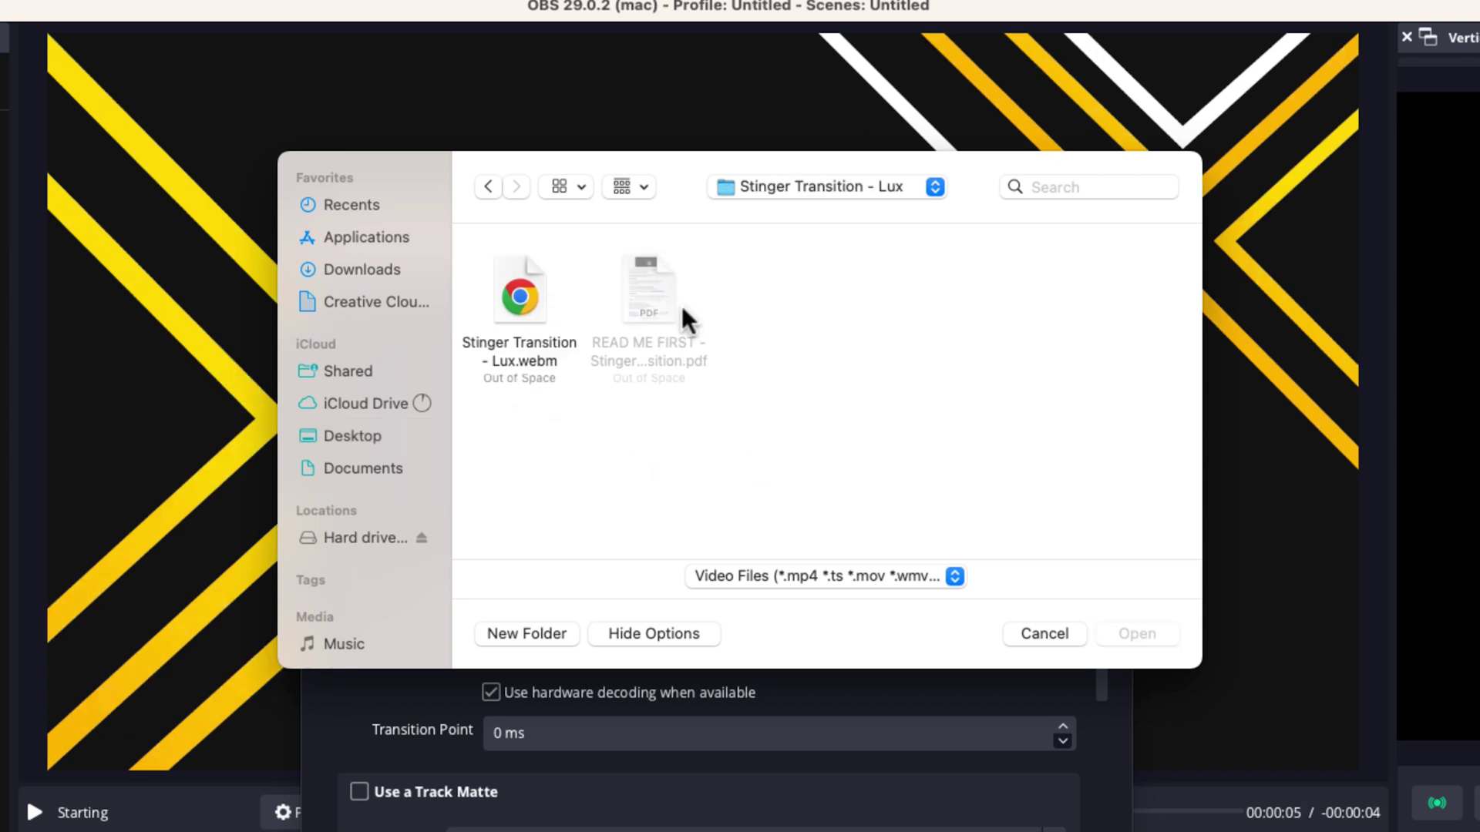
click(523, 302)
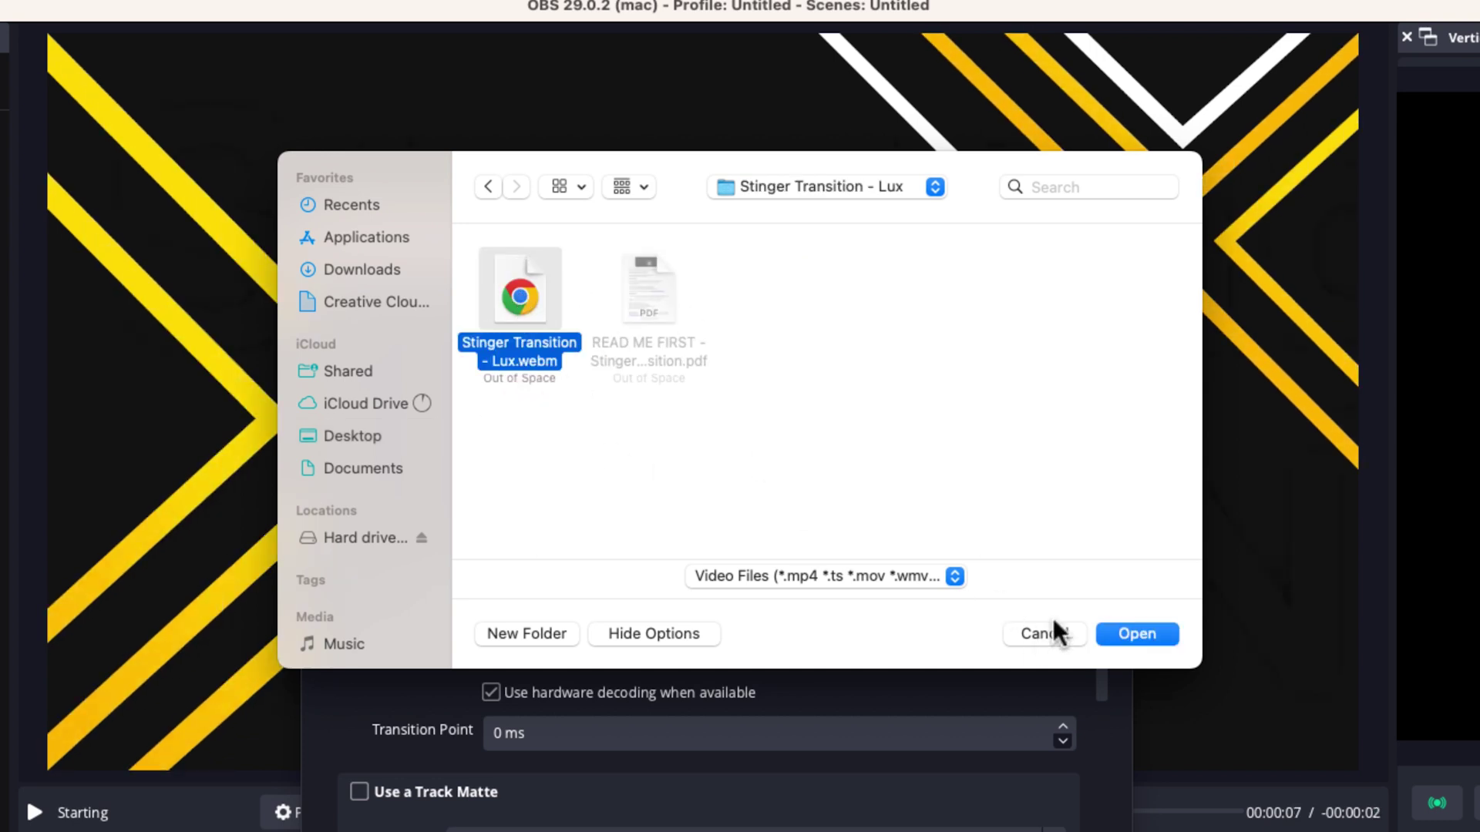
click(1130, 633)
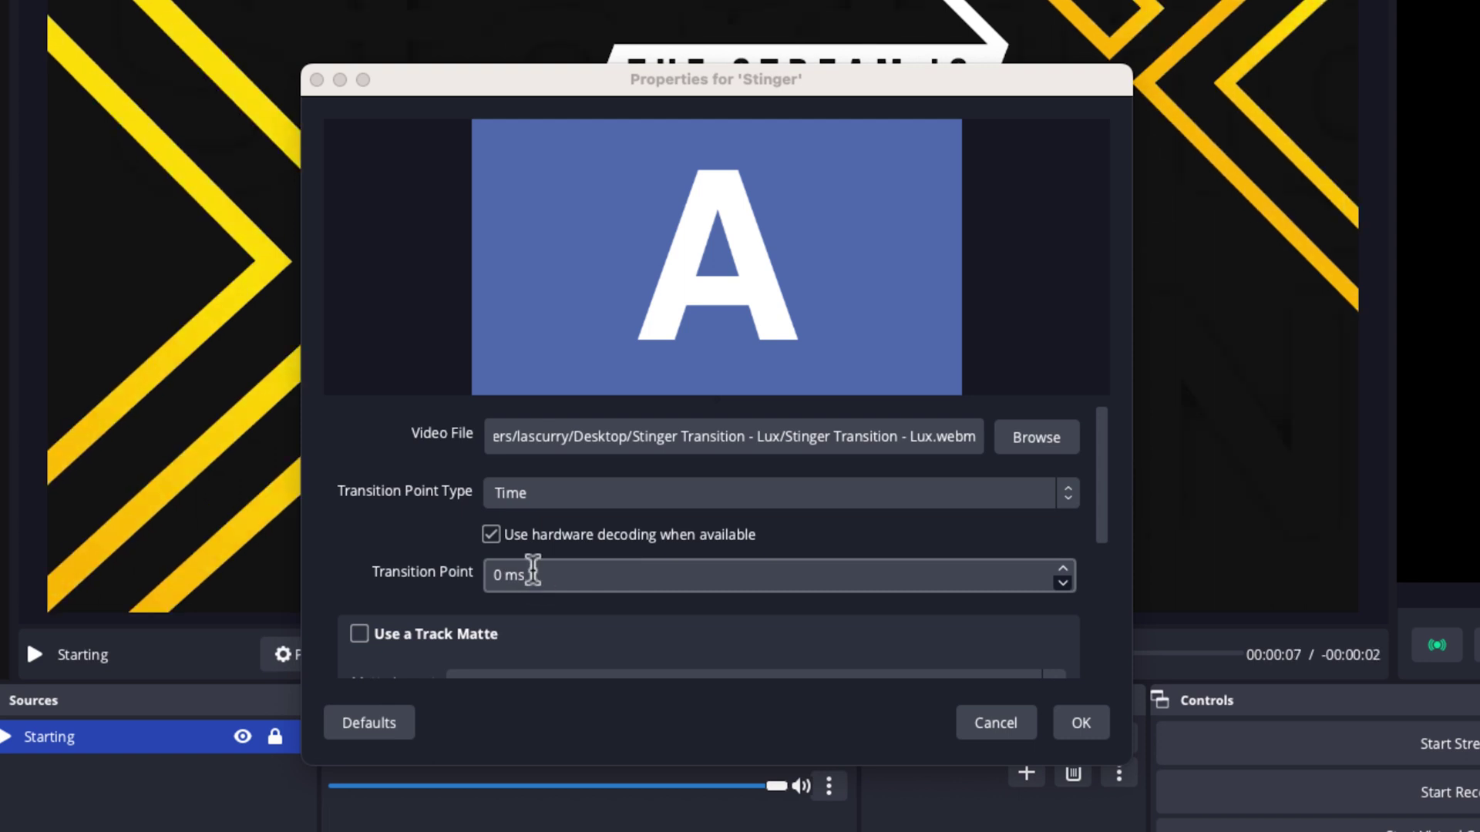
scroll(547, 575, down, 5)
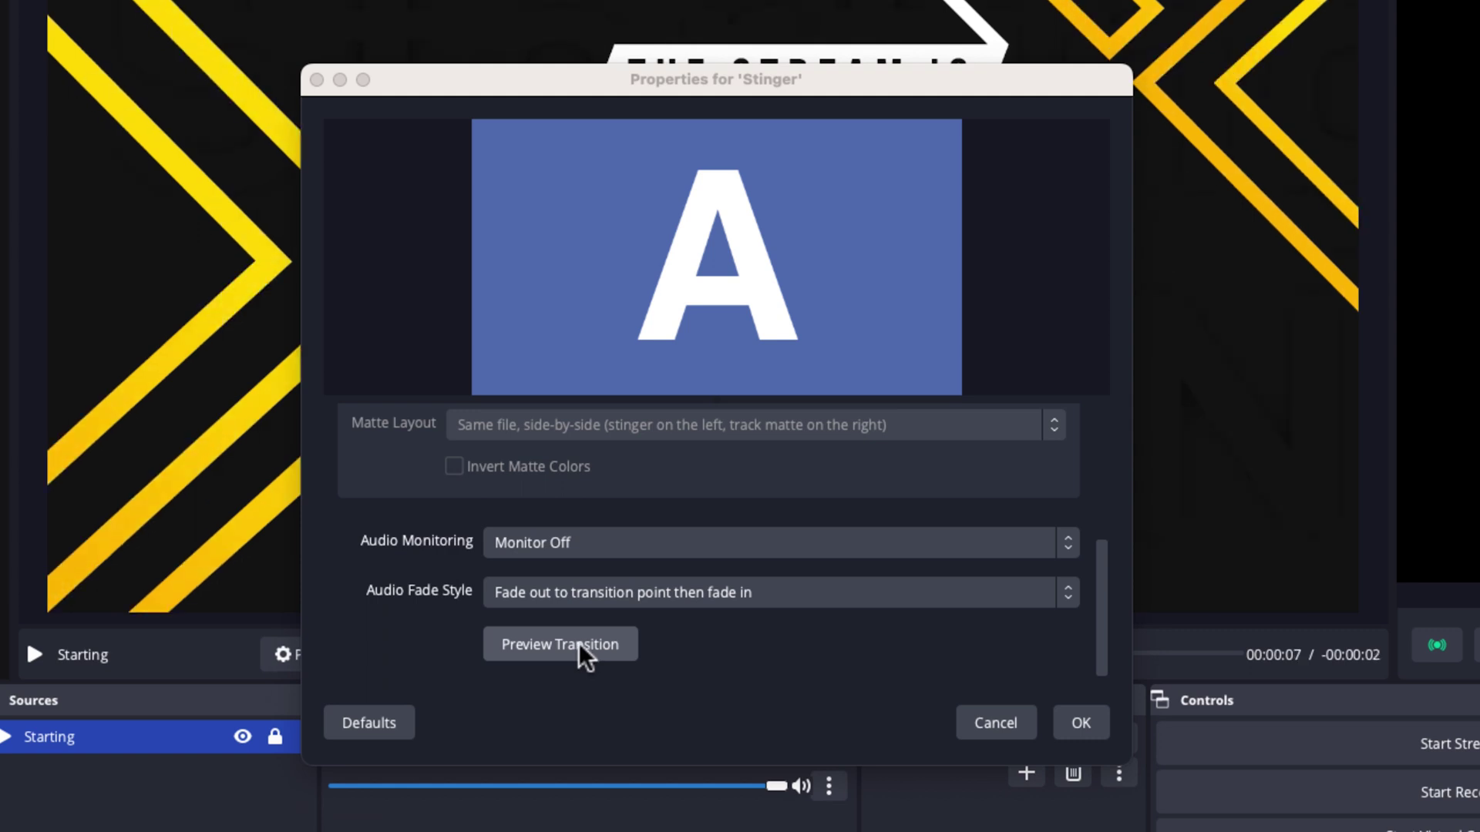
Preview the Lux stinger, then select the Transition Point value to replace it with 750 ms
click(580, 645)
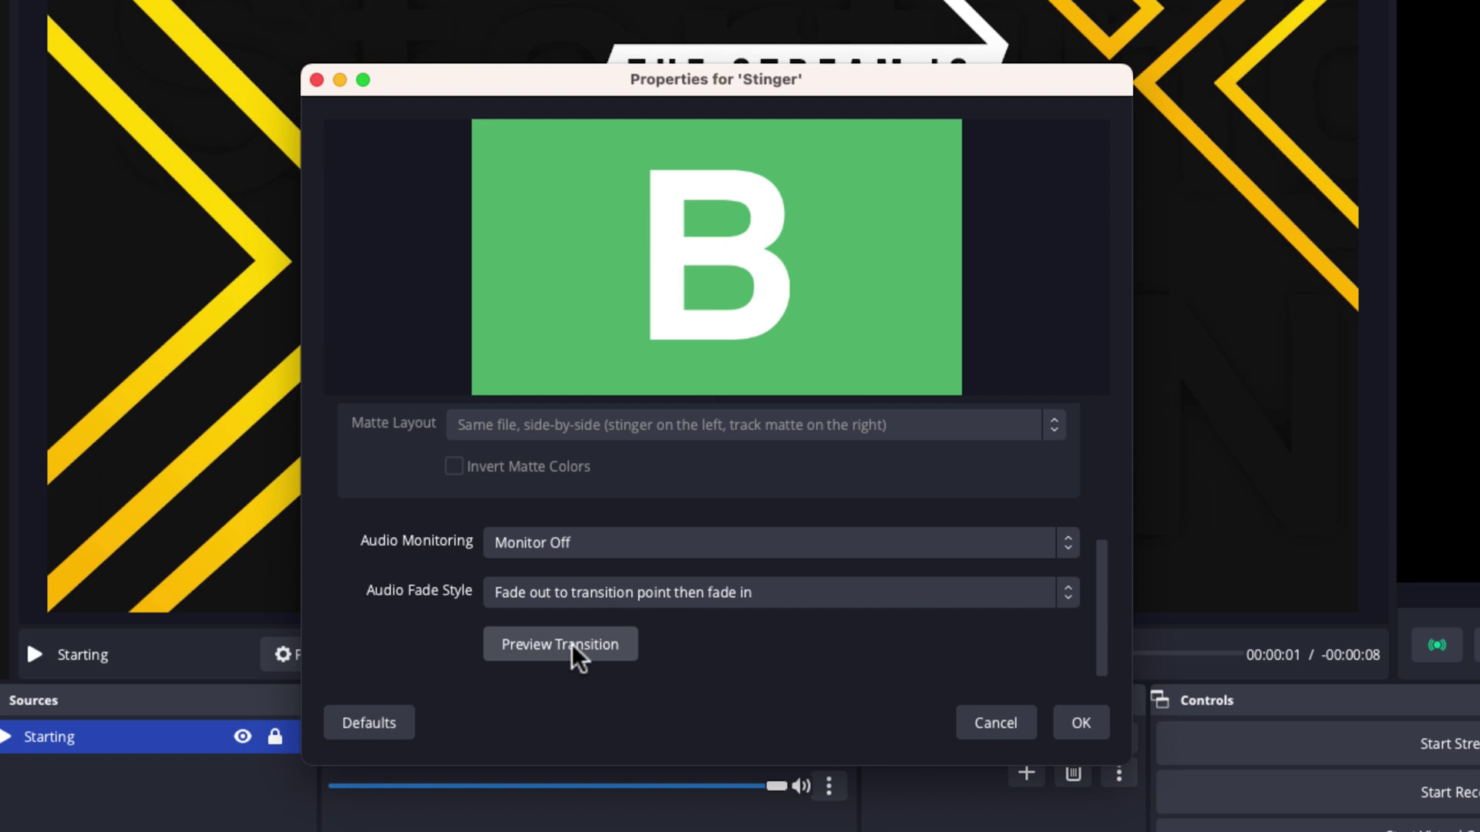
scroll(641, 630, up, 5)
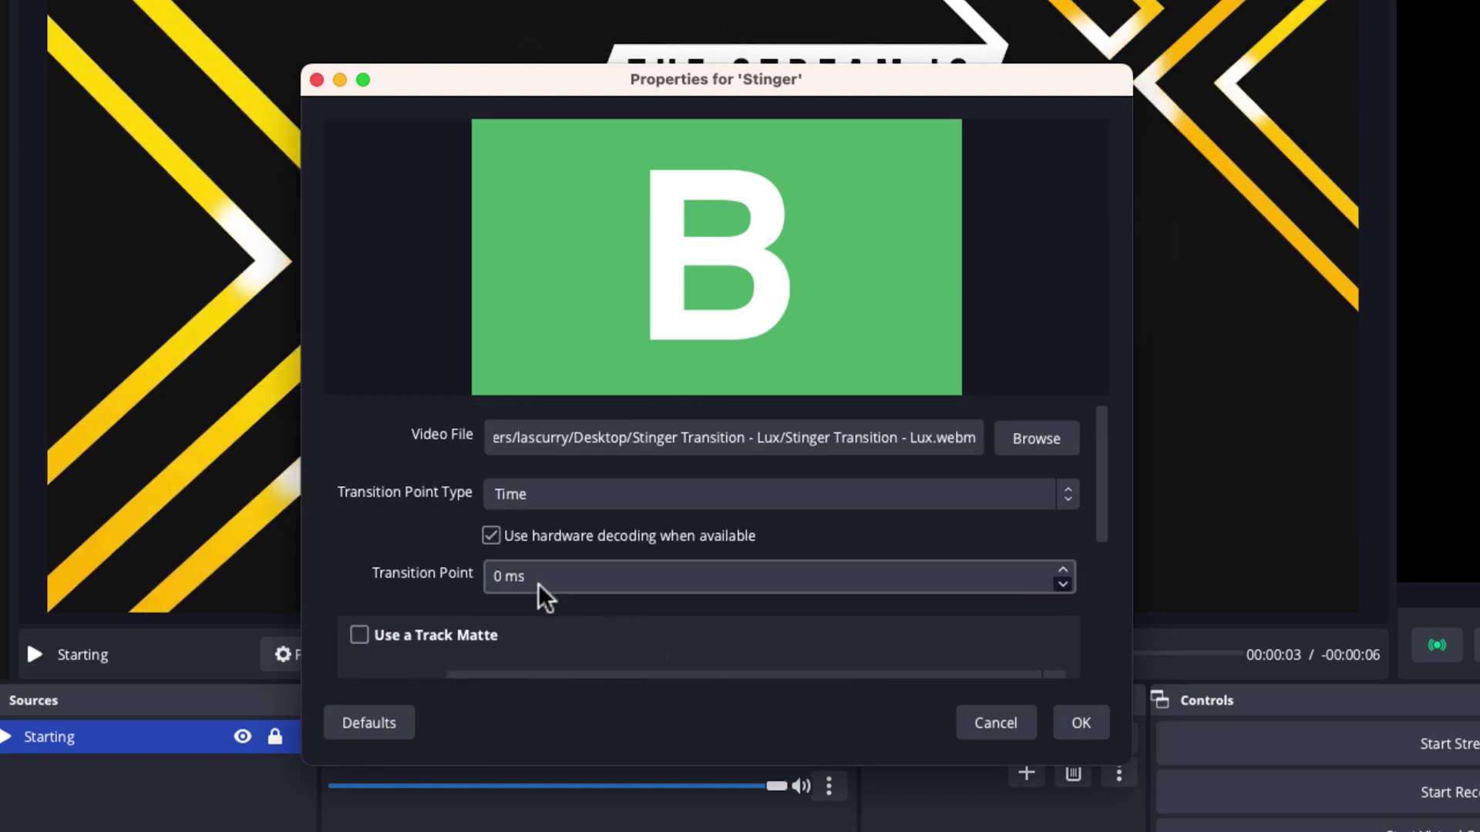
click(496, 574)
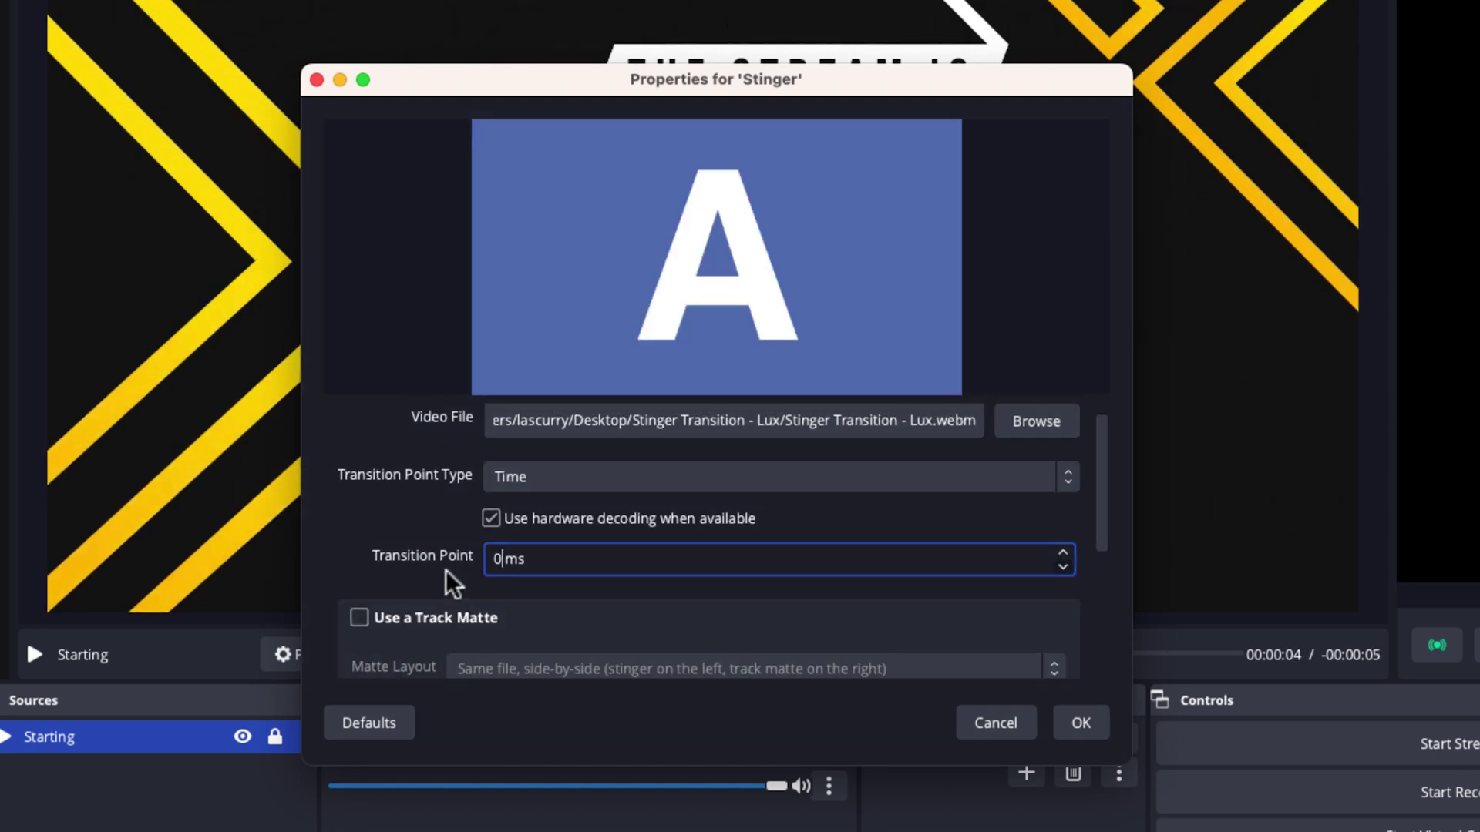
double_click(496, 560)
text(375)
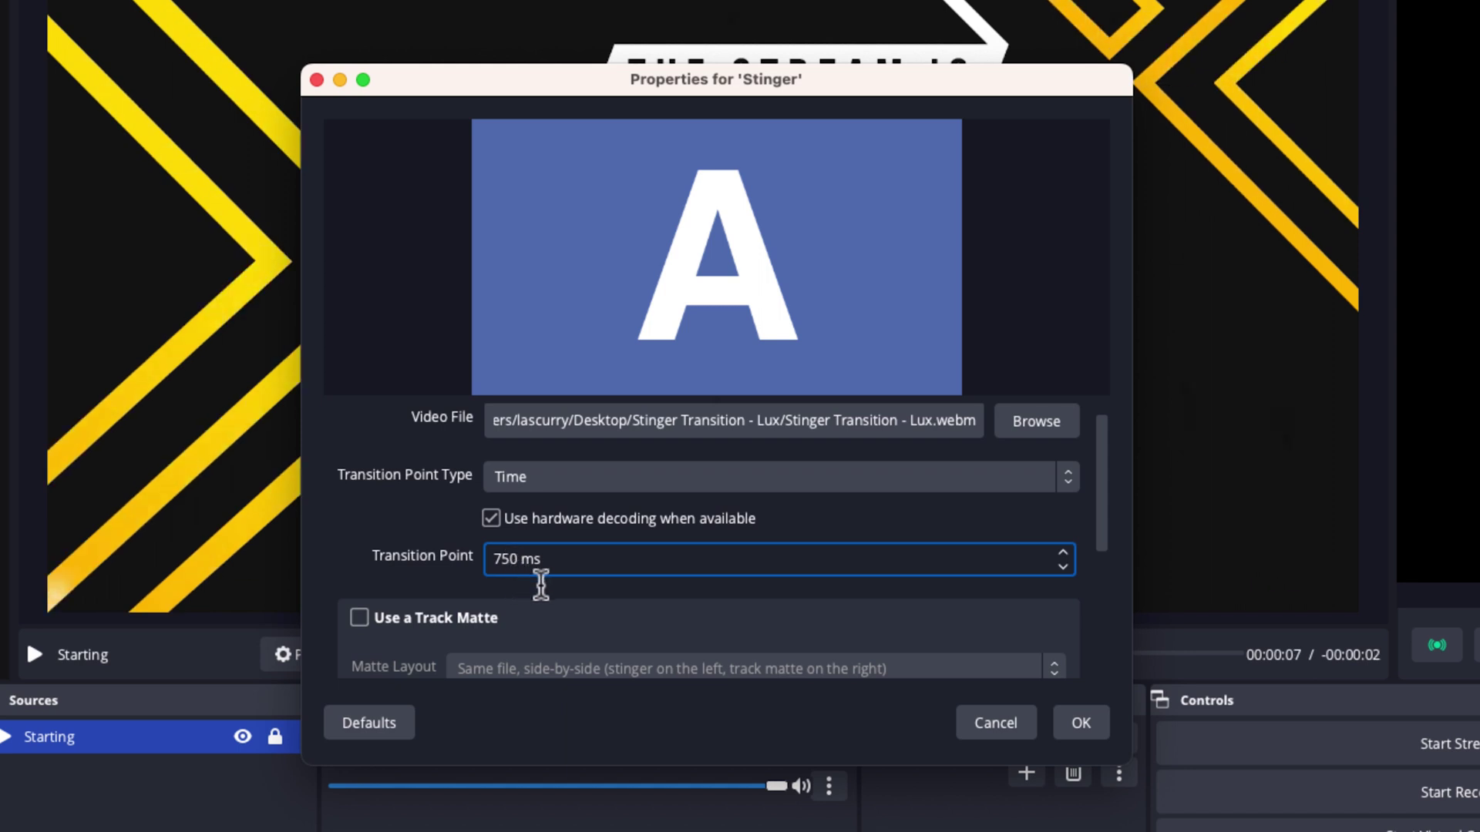
scroll(552, 588, down, 1)
scroll(554, 589, down, 1)
scroll(626, 555, down, 4)
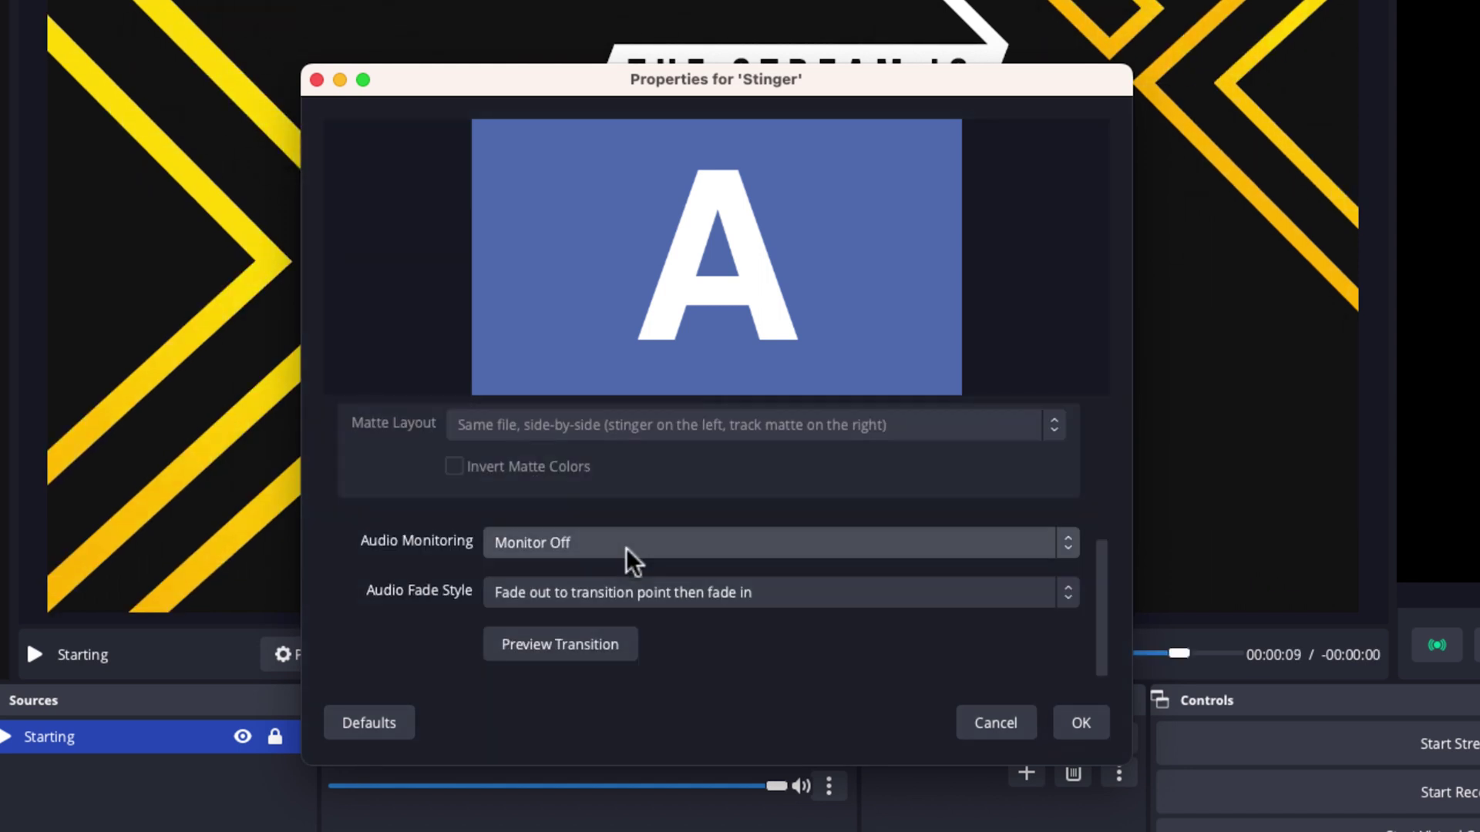
Preview the 750 ms timing, set Audio Fade Style to Crossfade, and save the Stinger properties
click(572, 643)
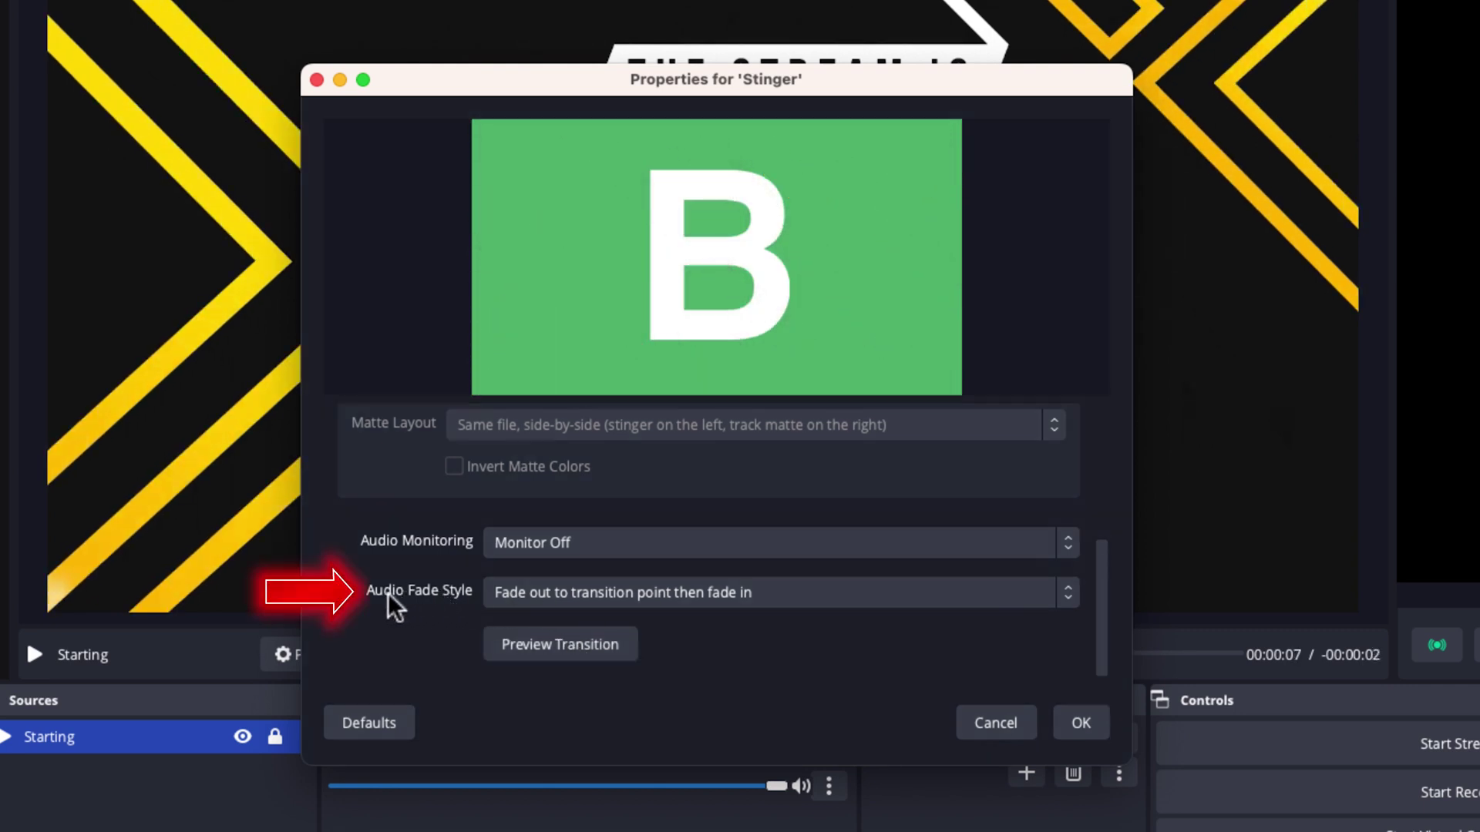
click(521, 595)
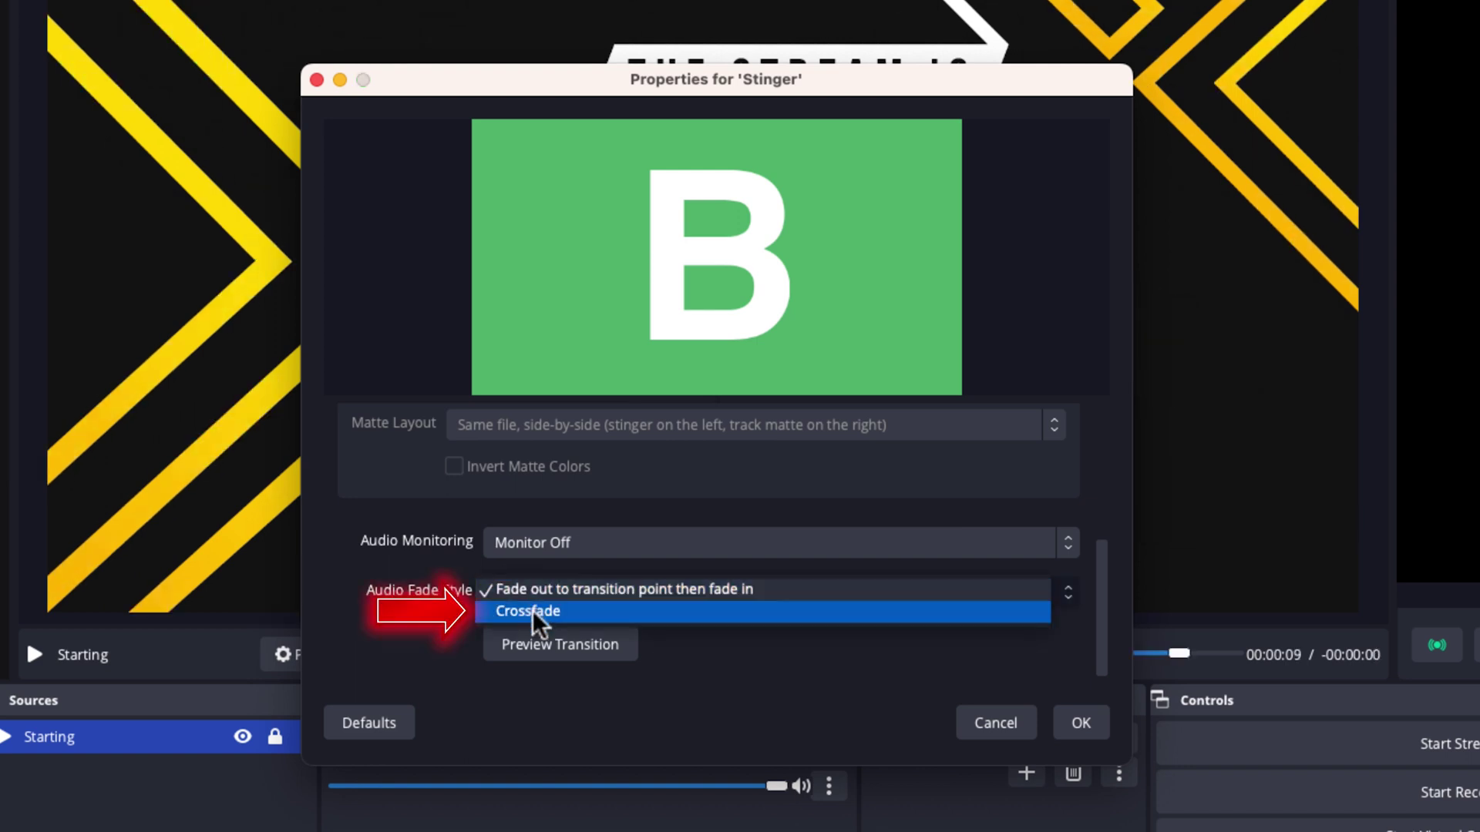
click(533, 611)
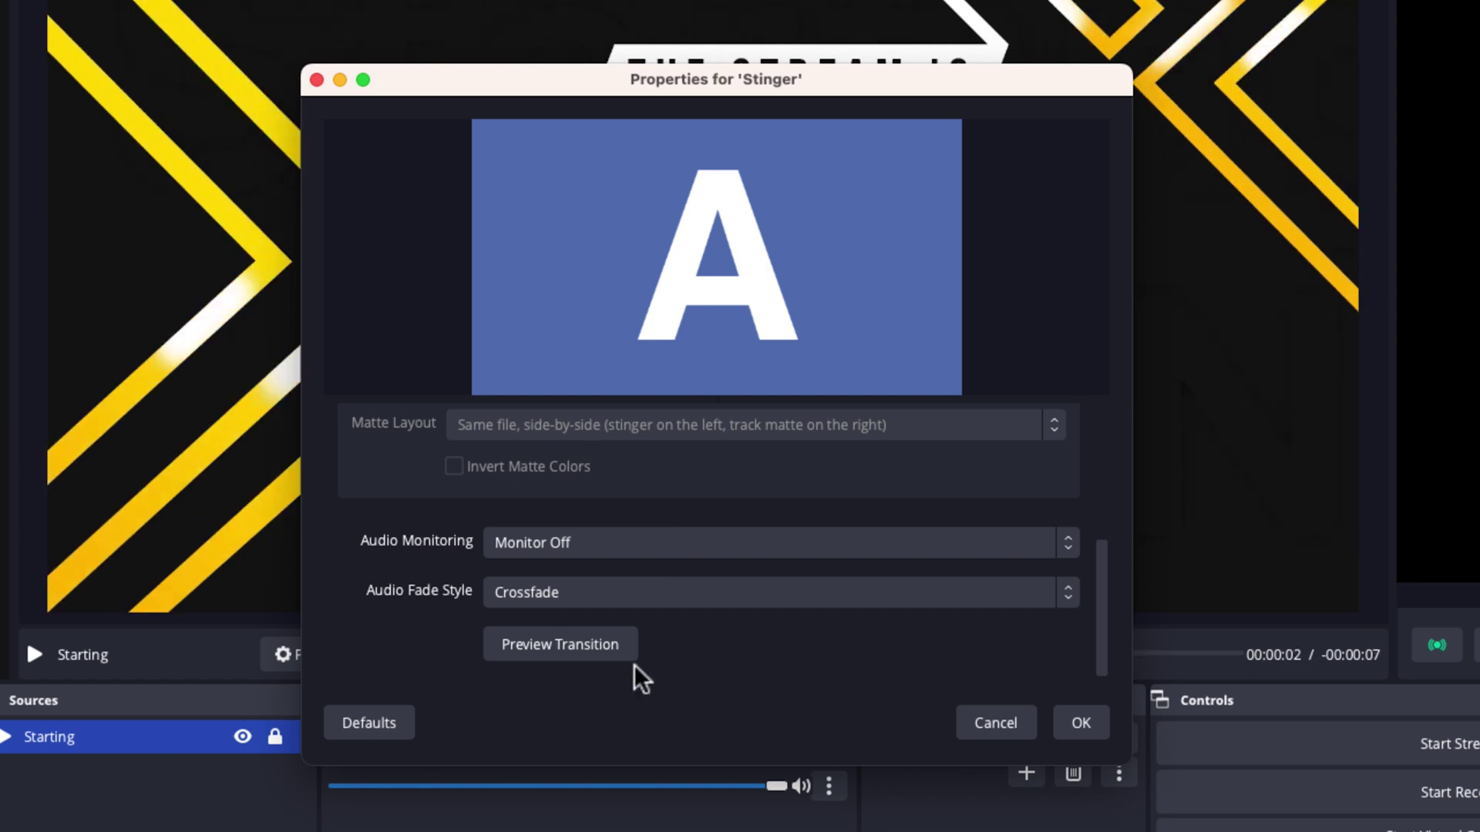
click(1077, 733)
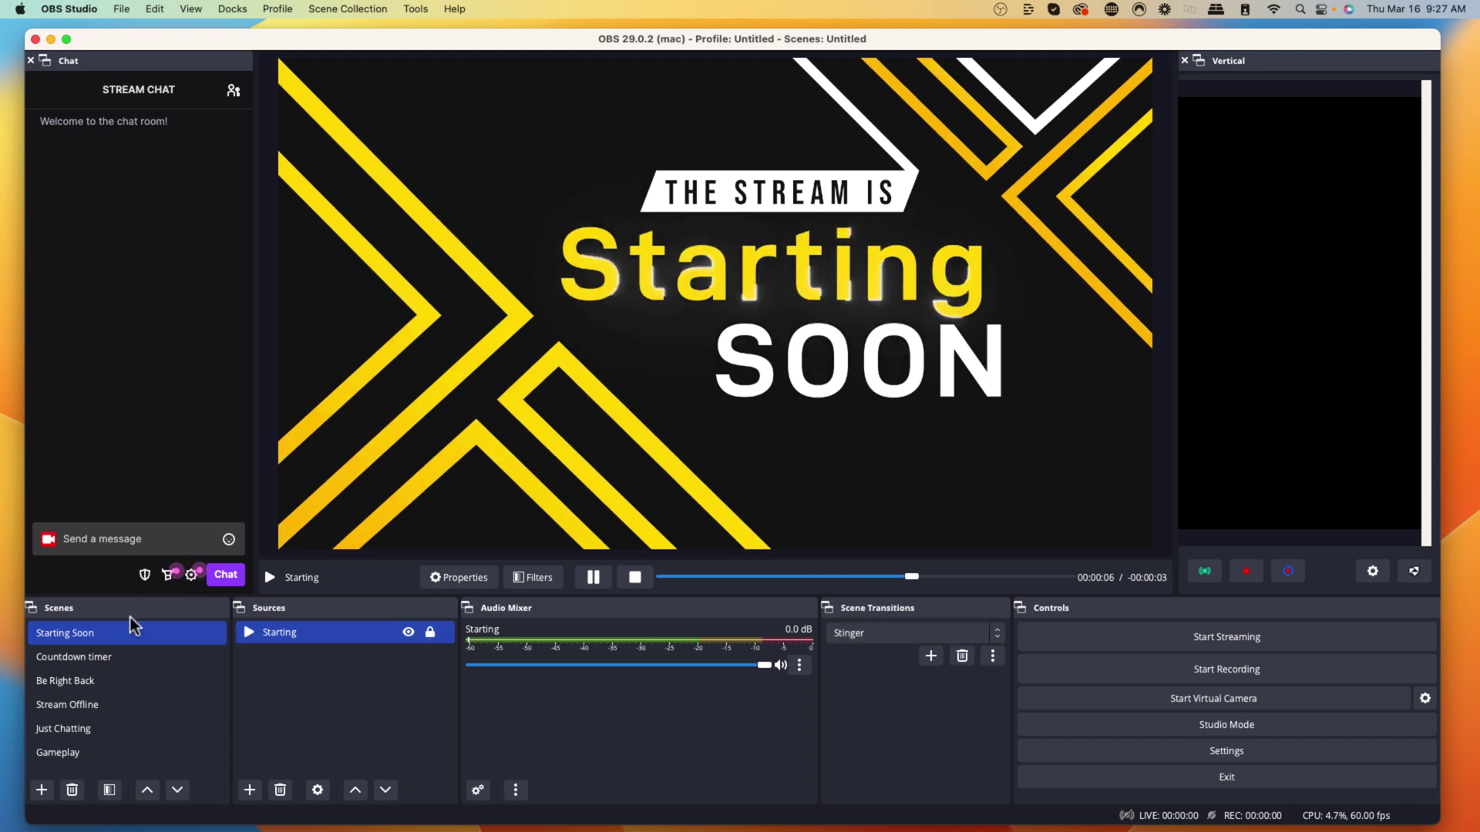
Switch through Countdown timer, Be Right Back, Stream Offline and Just Chatting to watch the stinger
click(104, 660)
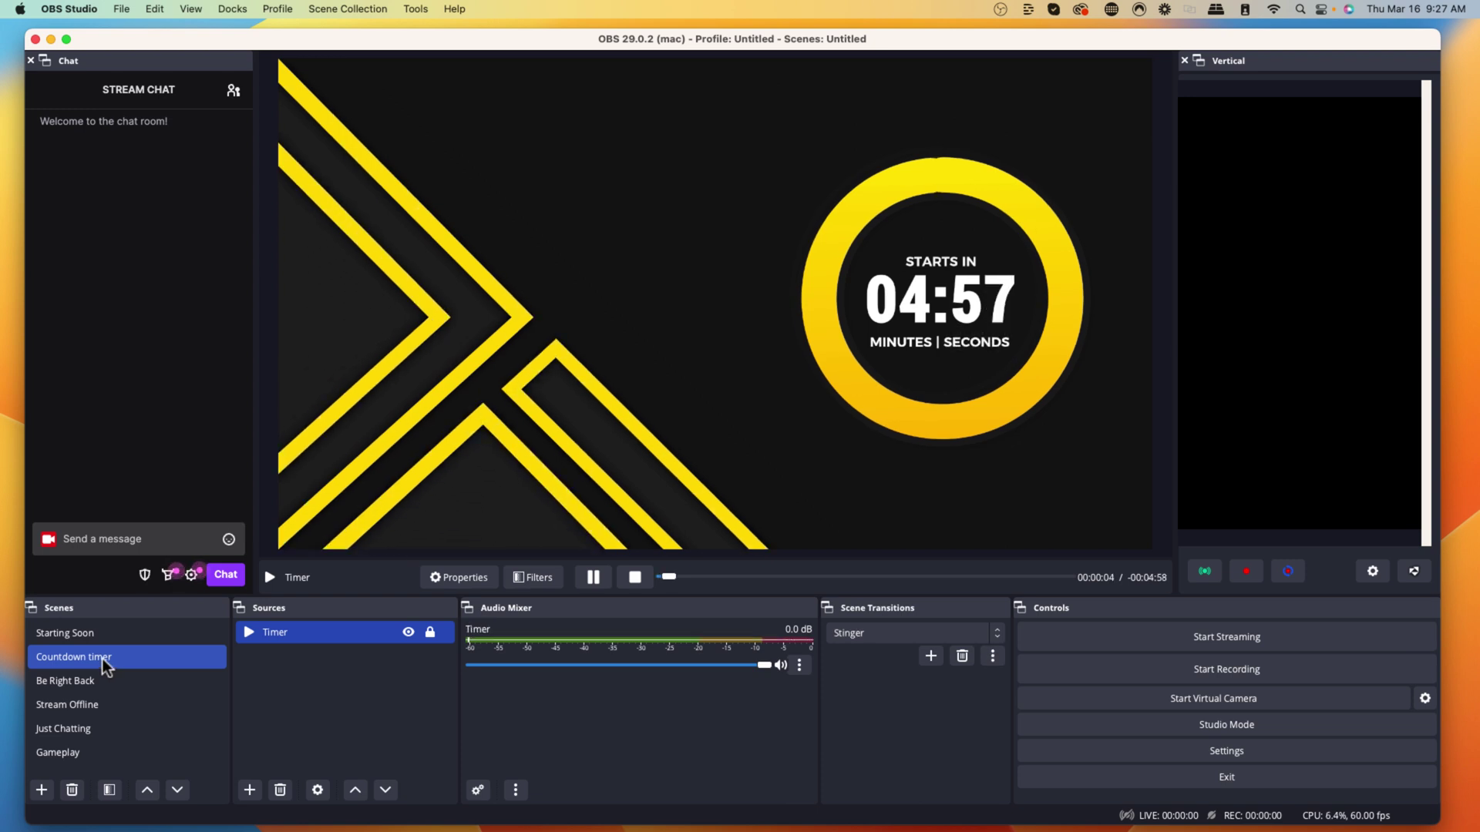
click(114, 680)
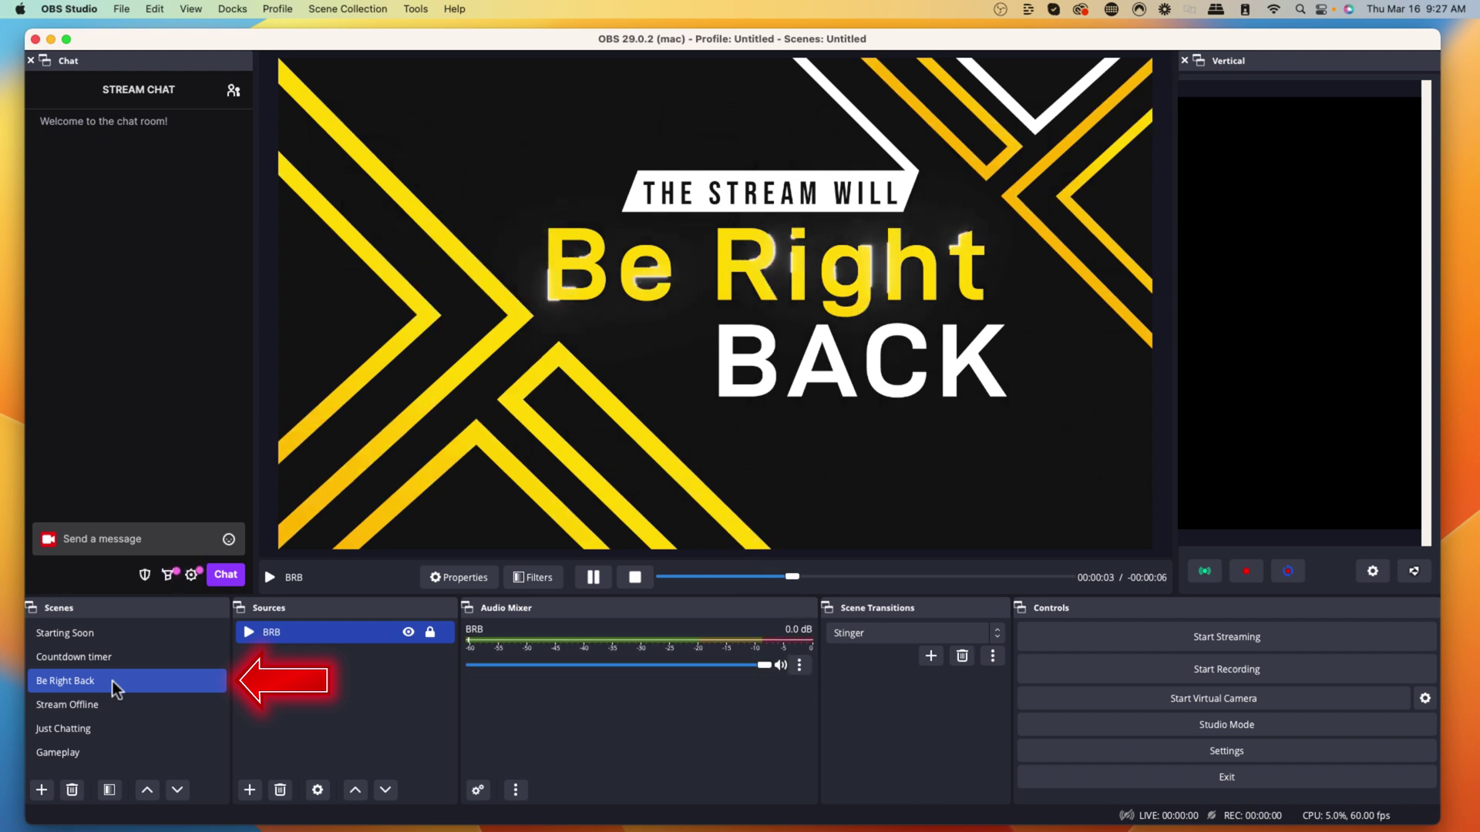
click(103, 704)
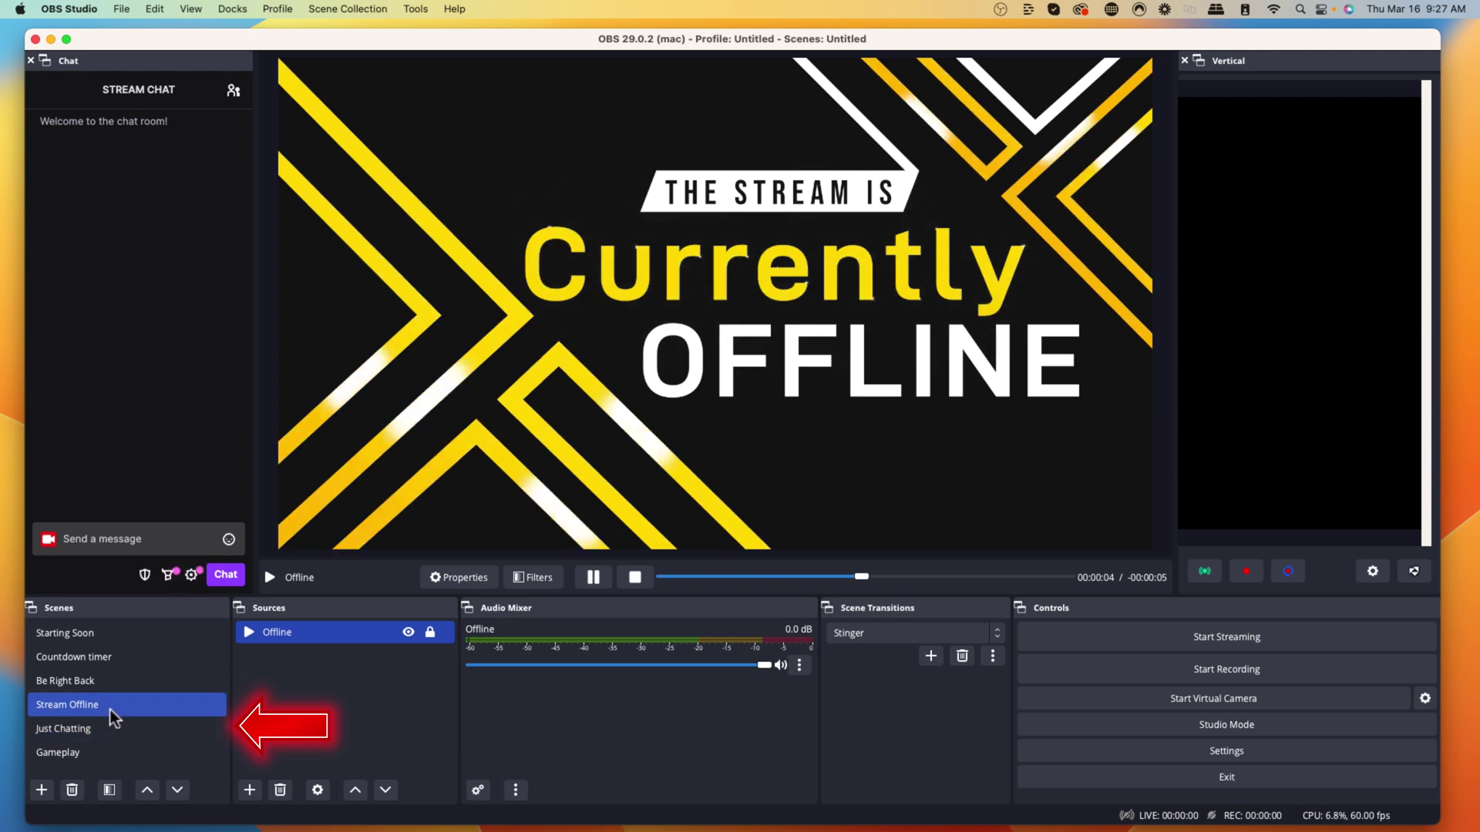
click(112, 727)
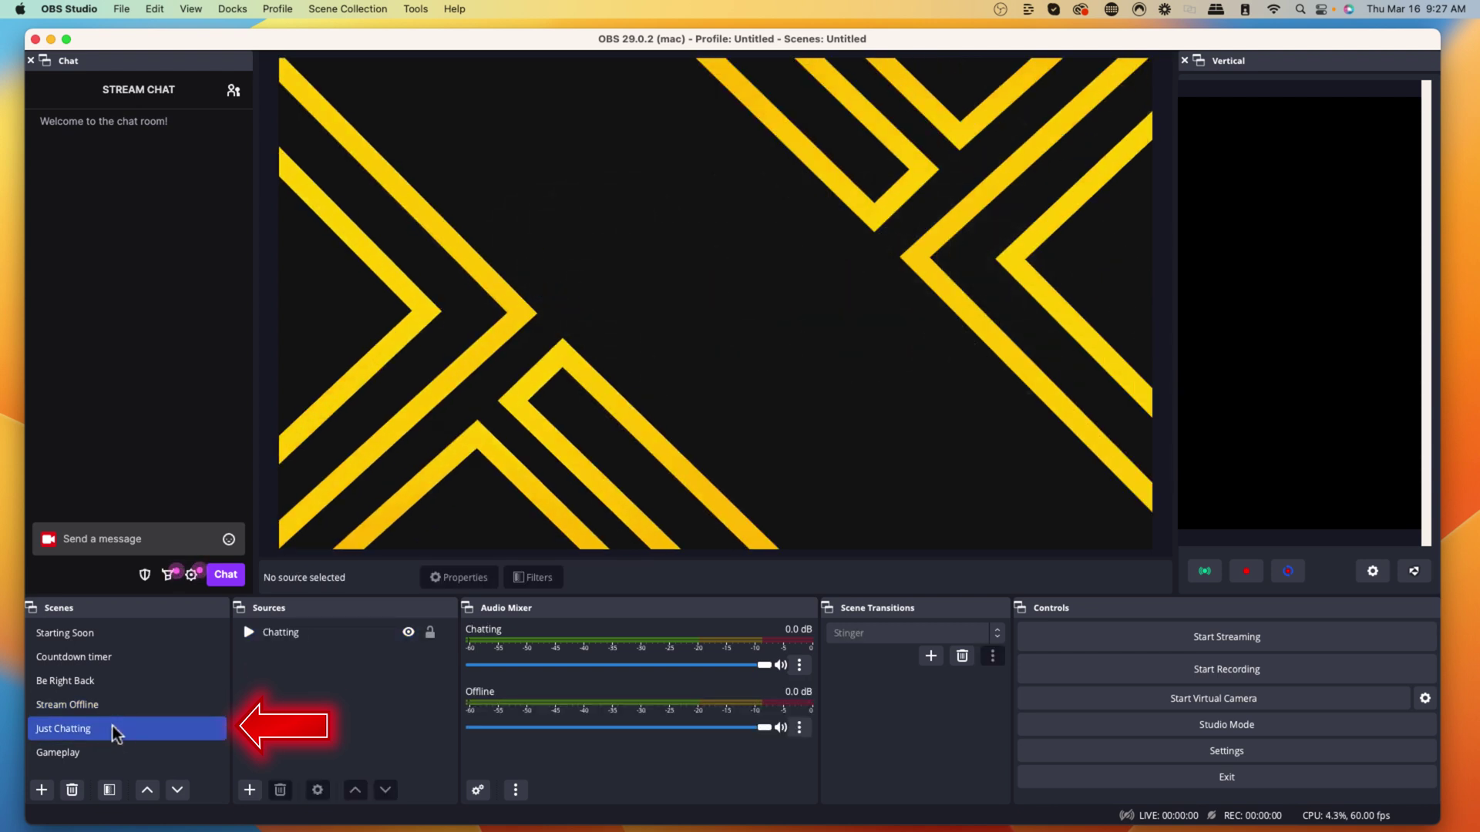